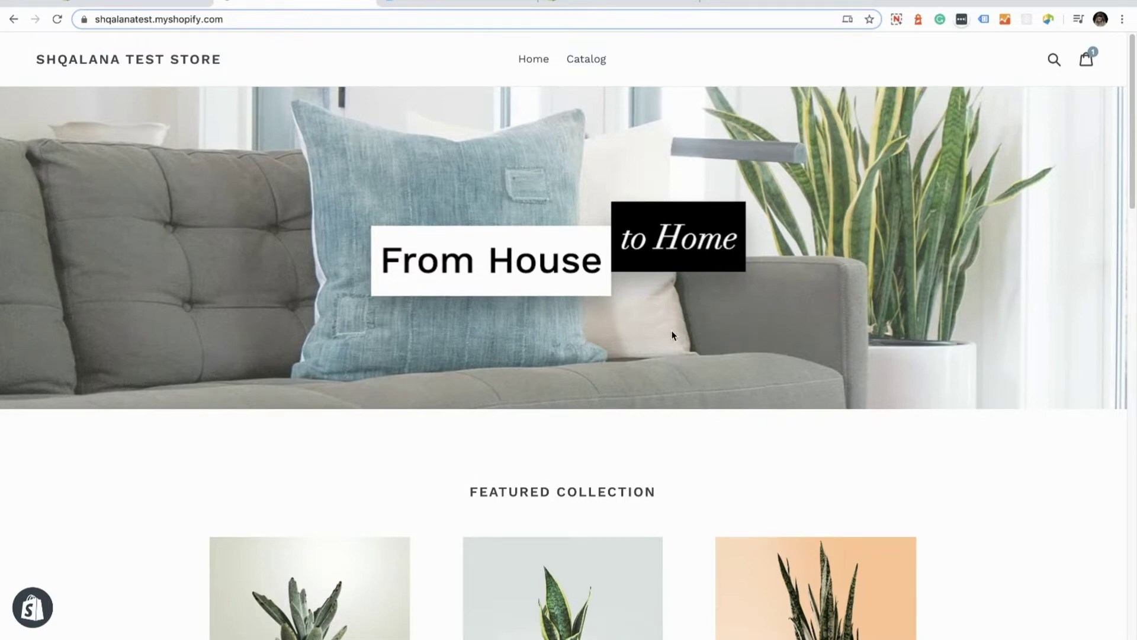
# Check the 30-day free trial on ShipperHQ's App Store listing, then return to the store's Apps page.
pyautogui.scroll(-1, 673, 329)
pyautogui.scroll(1, 673, 328)
pyautogui.click(601, 3)
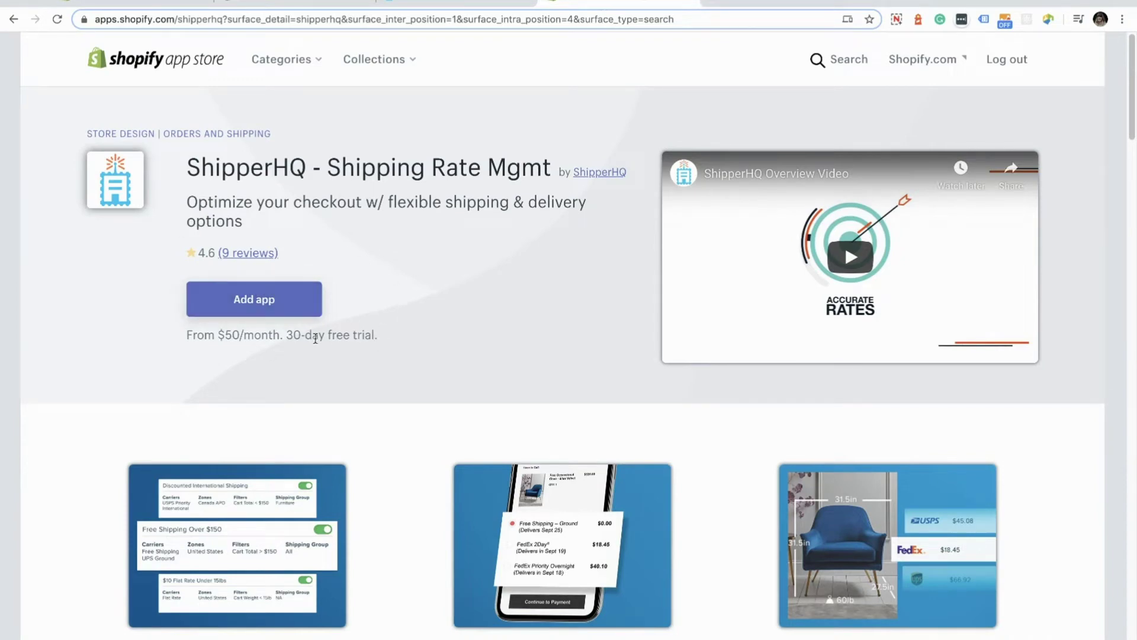
pyautogui.moveTo(287, 335); pyautogui.dragTo(377, 336)
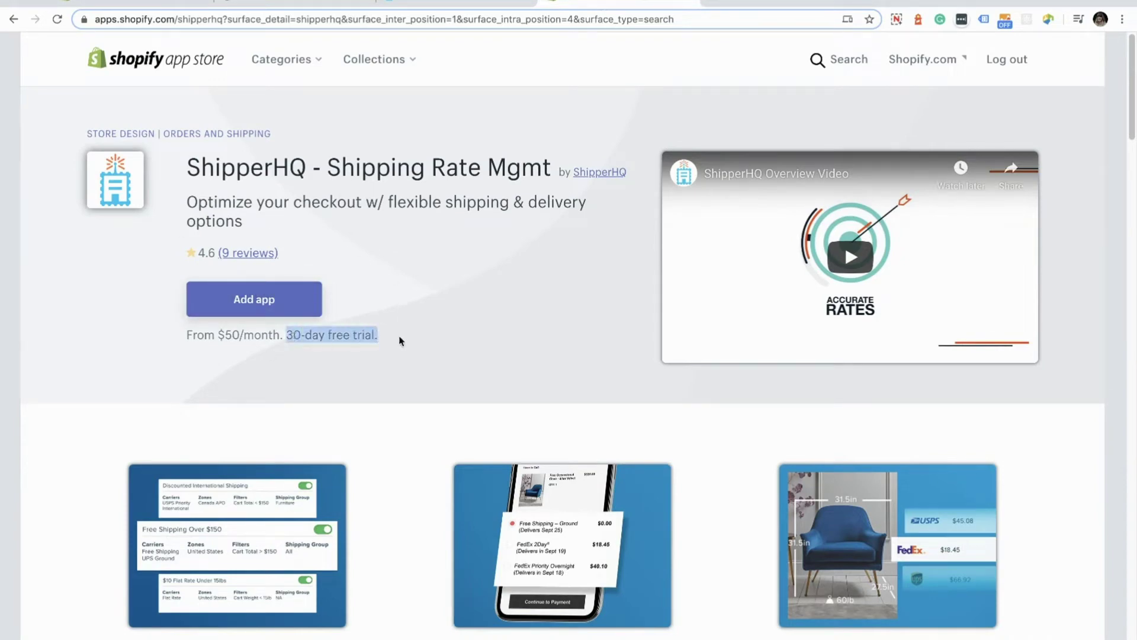
pyautogui.click(398, 337)
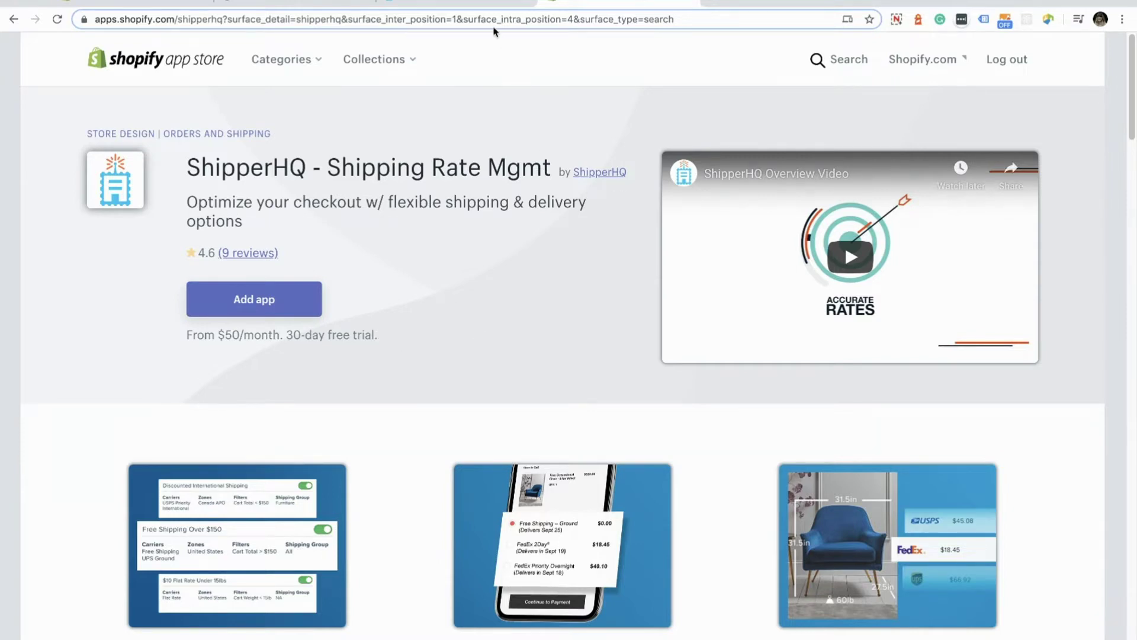
pyautogui.click(132, 3)
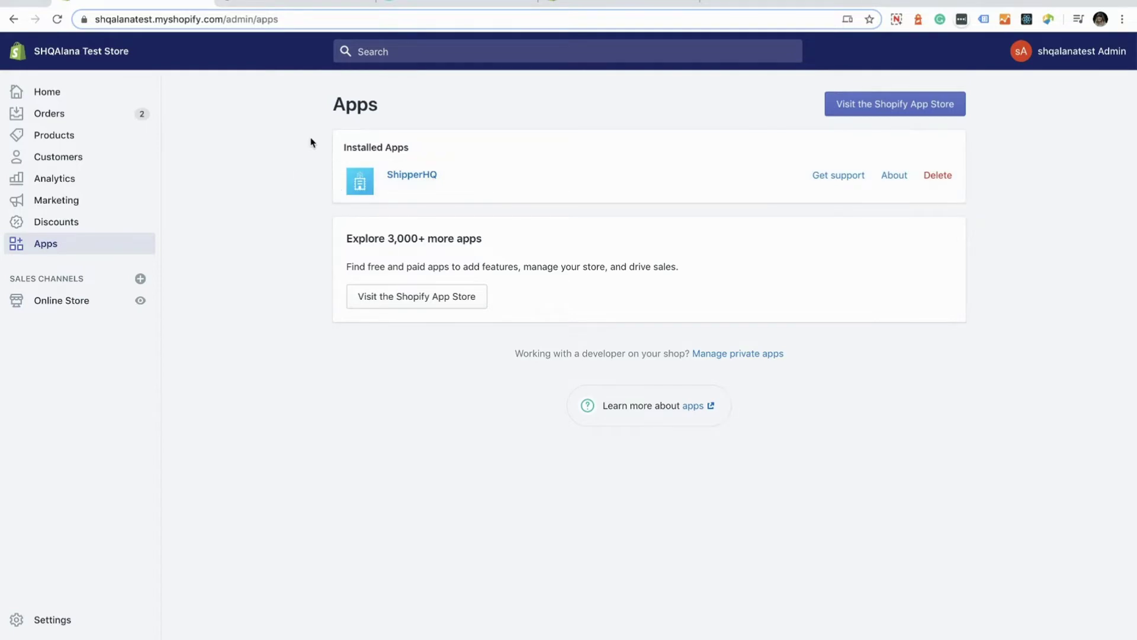
# Go to the ShipperHQ dashboard and bring up its list of shipping origins.
pyautogui.hotkey('ctrl', 'Tab')
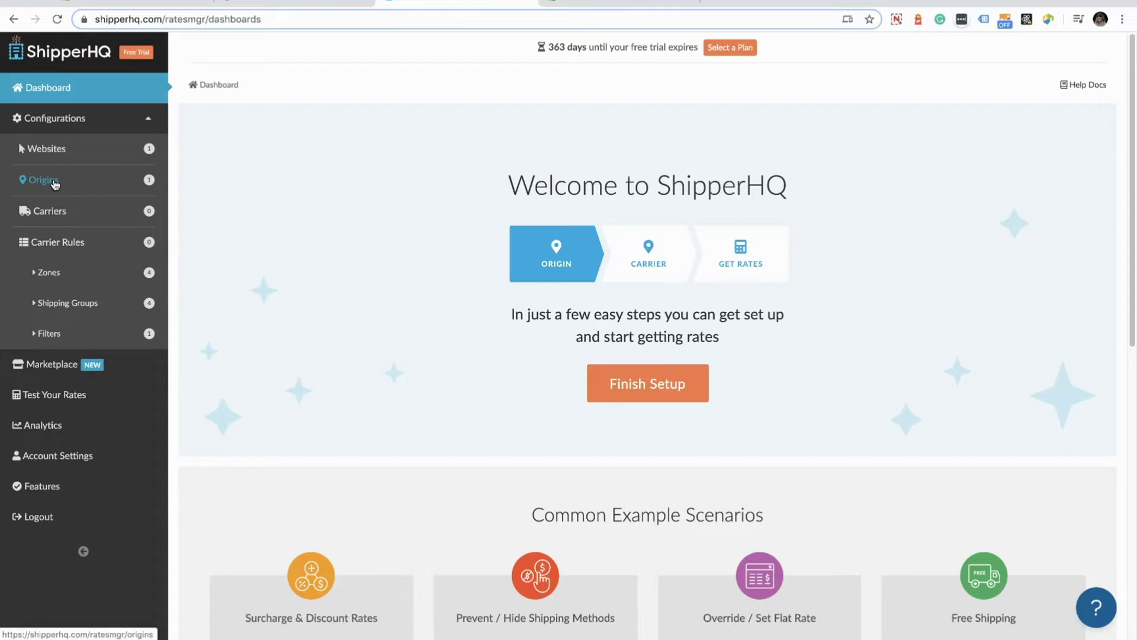
pyautogui.click(55, 184)
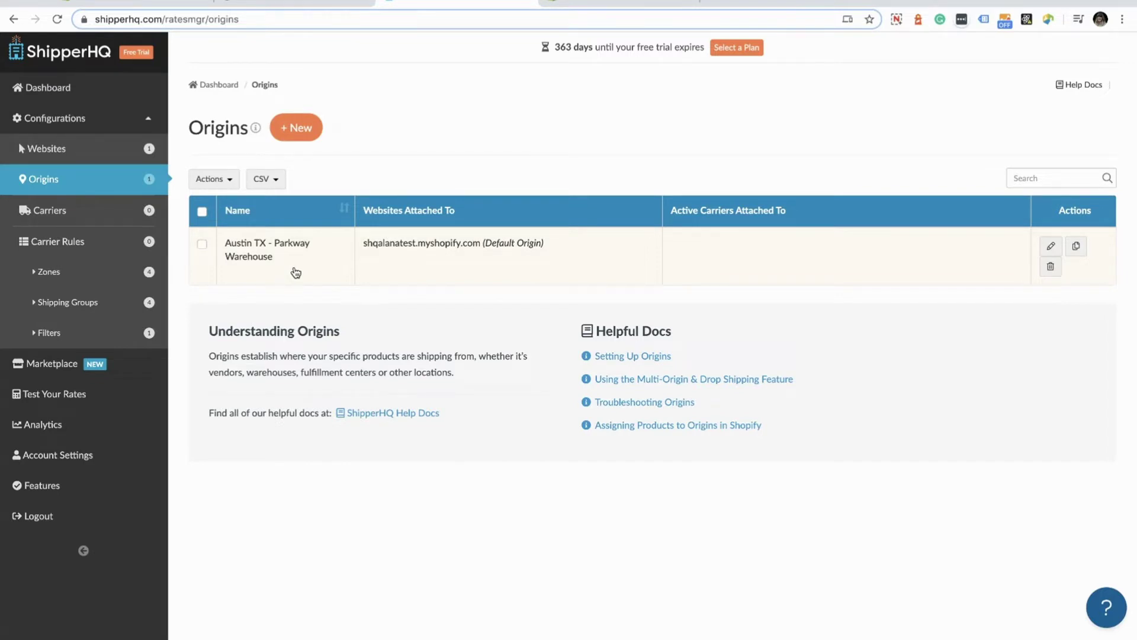
# Review the address details of the Austin TX - Parkway Warehouse origin.
pyautogui.click(293, 269)
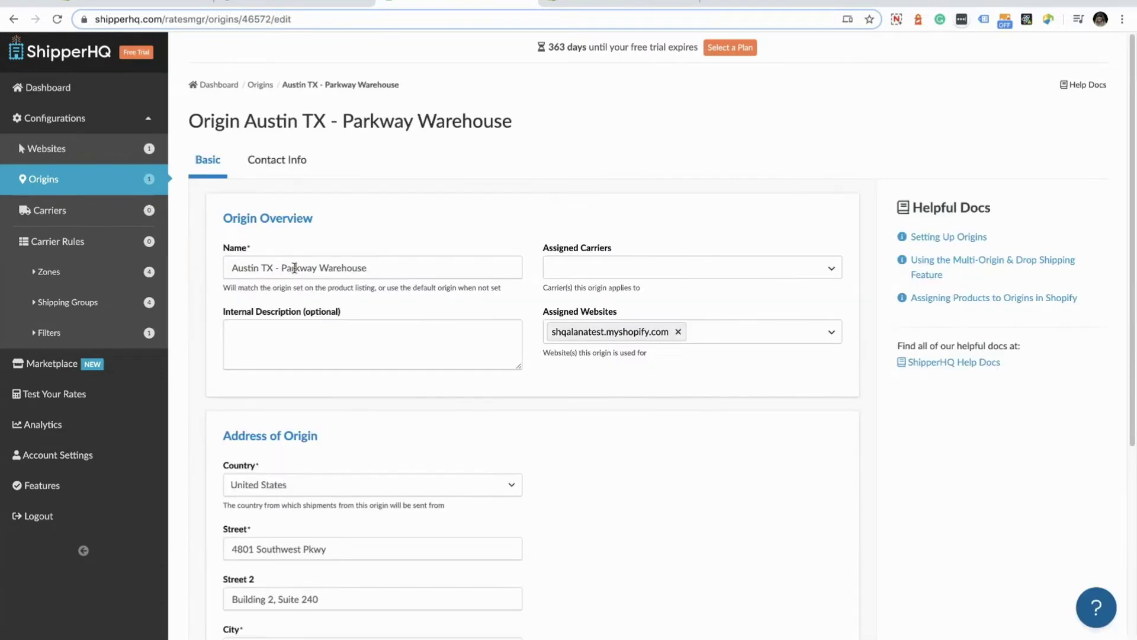
pyautogui.scroll(-1, 296, 264)
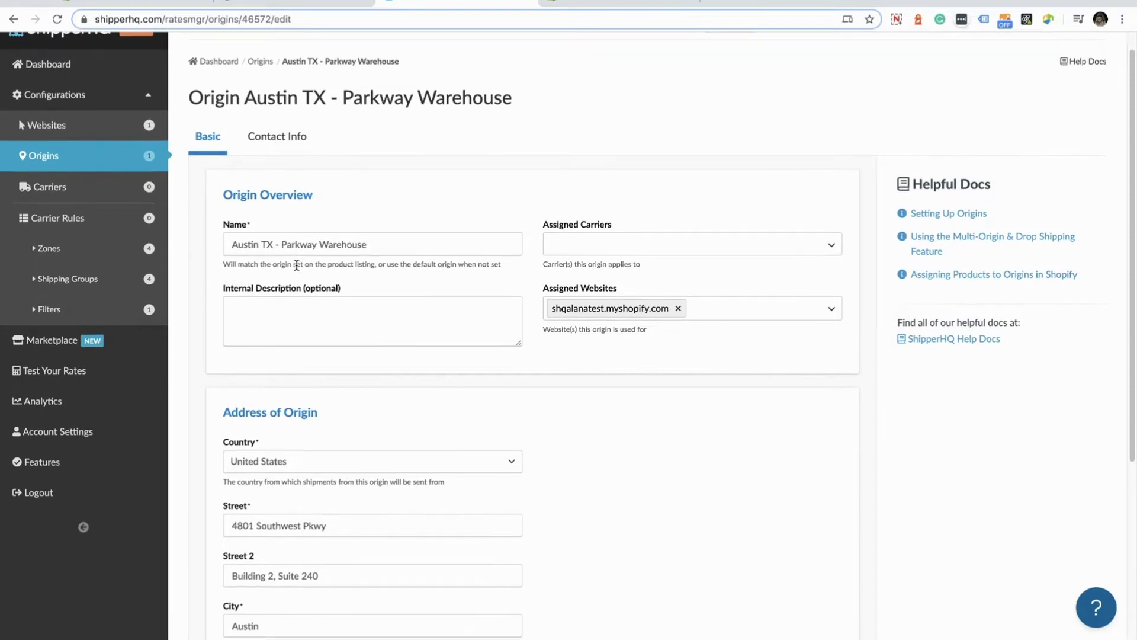
pyautogui.scroll(-1, 296, 264)
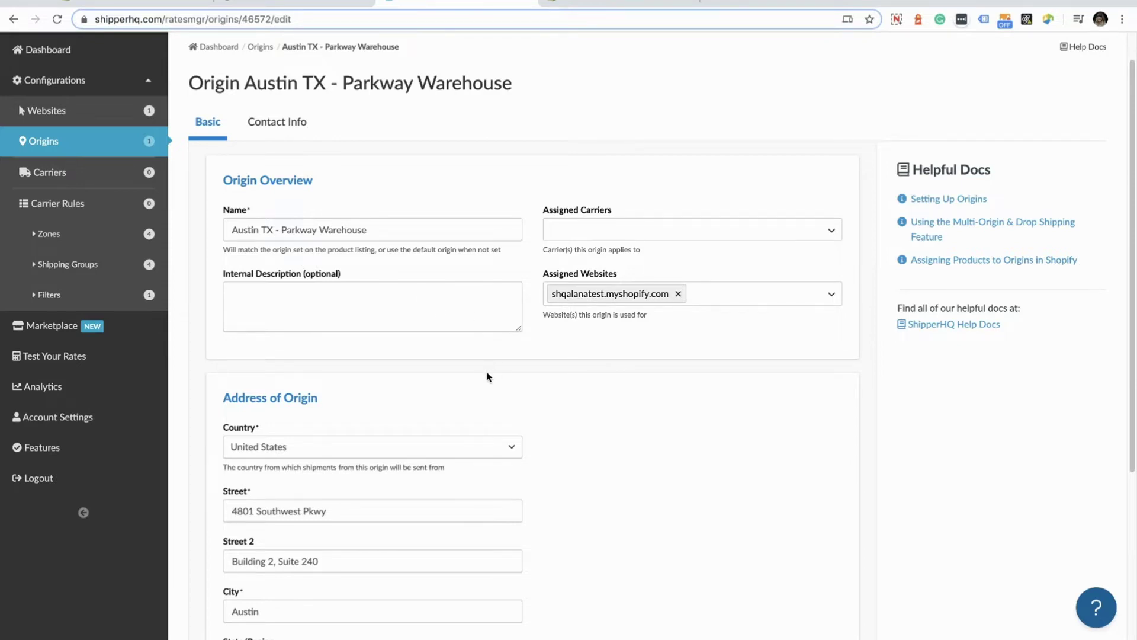
pyautogui.scroll(-3, 487, 371)
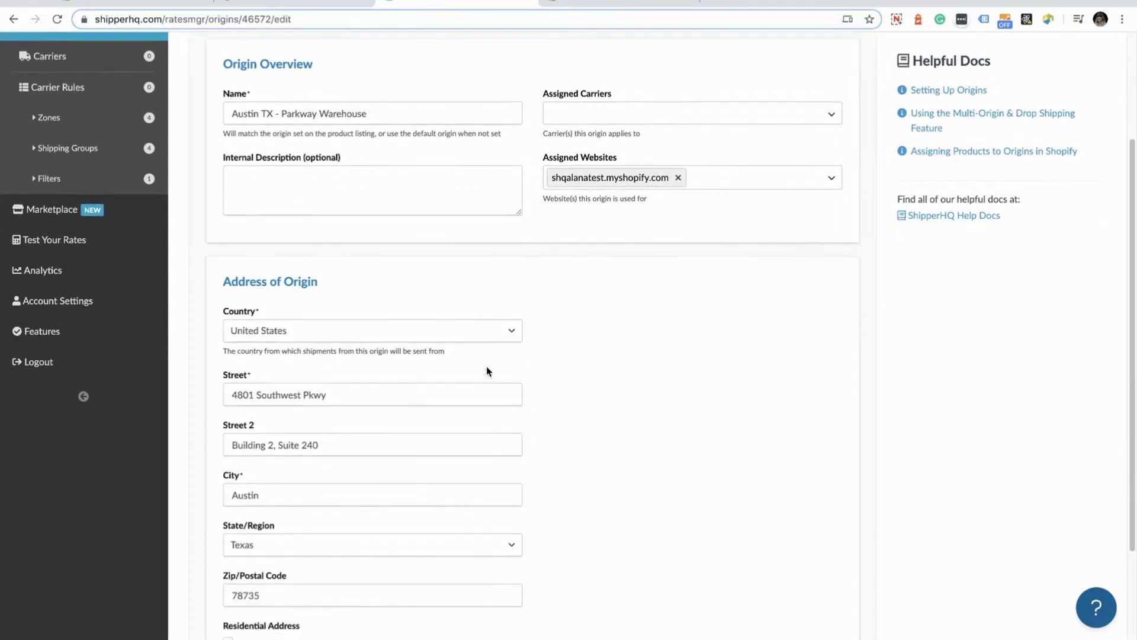
pyautogui.scroll(-1, 487, 368)
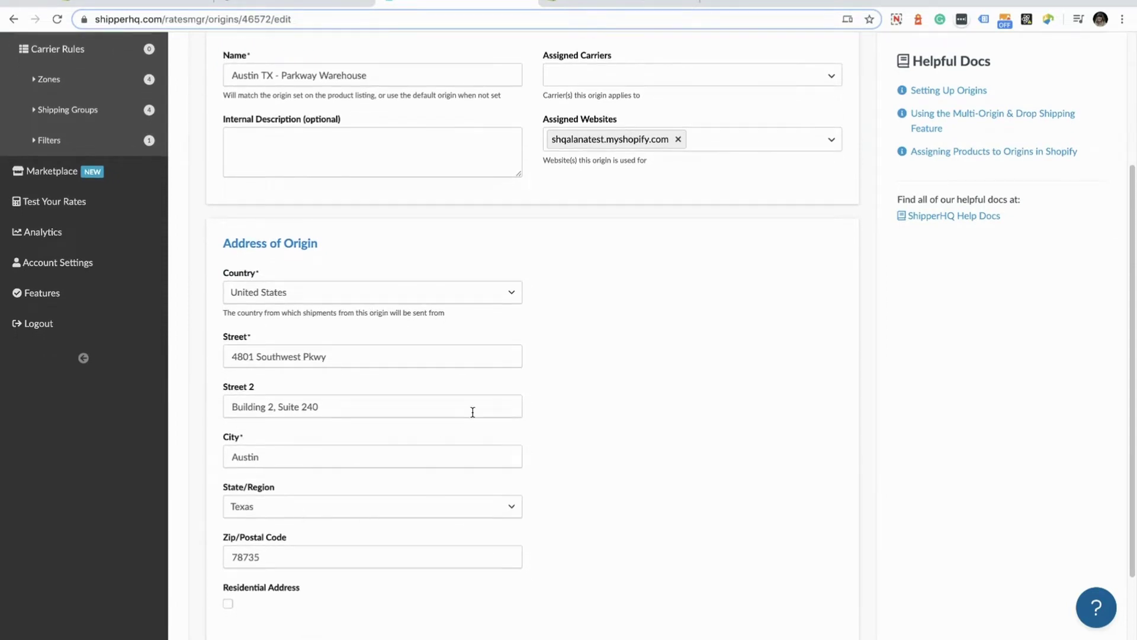
pyautogui.scroll(-2, 472, 411)
pyautogui.scroll(6, 376, 218)
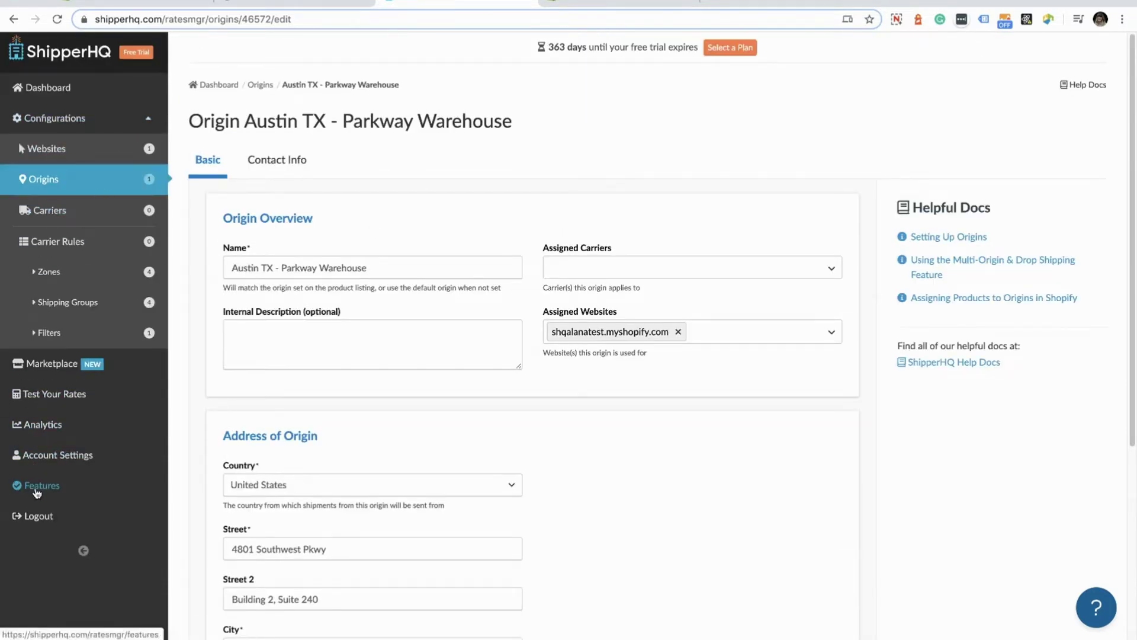
pyautogui.click(37, 489)
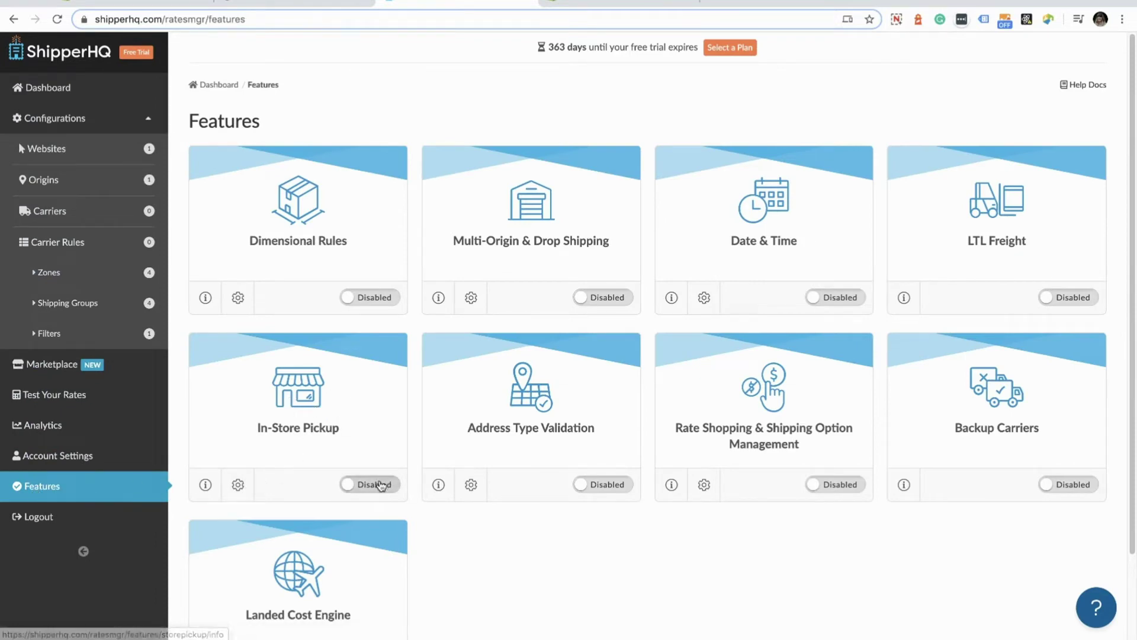
# Enable In-Store Pickup and begin a new entry under Pickup Locations.
pyautogui.click(380, 484)
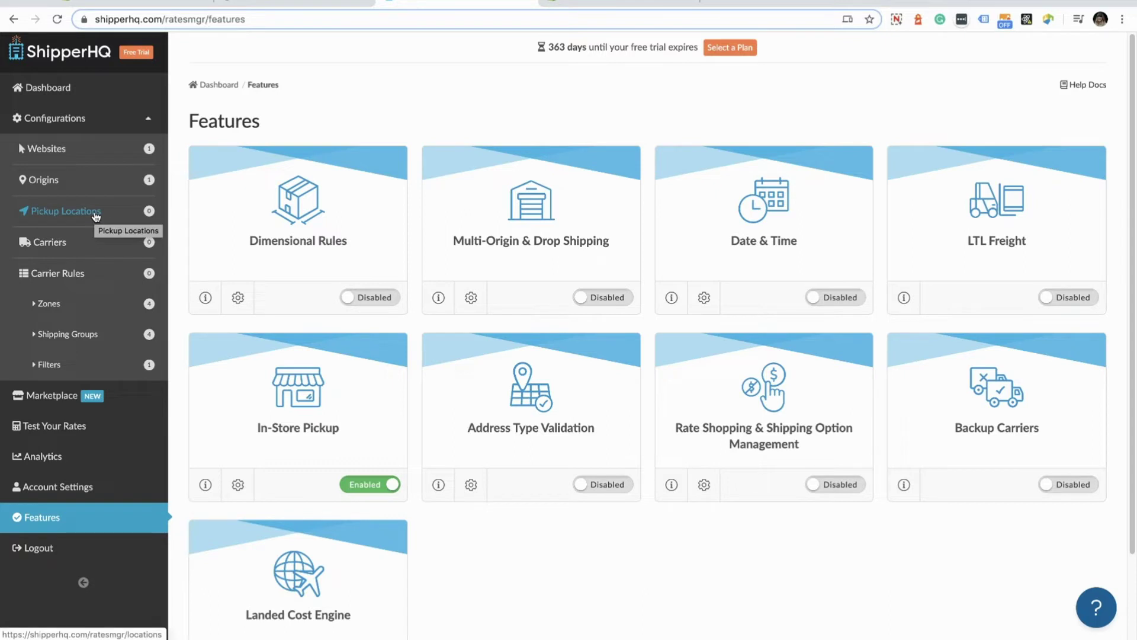
pyautogui.click(95, 216)
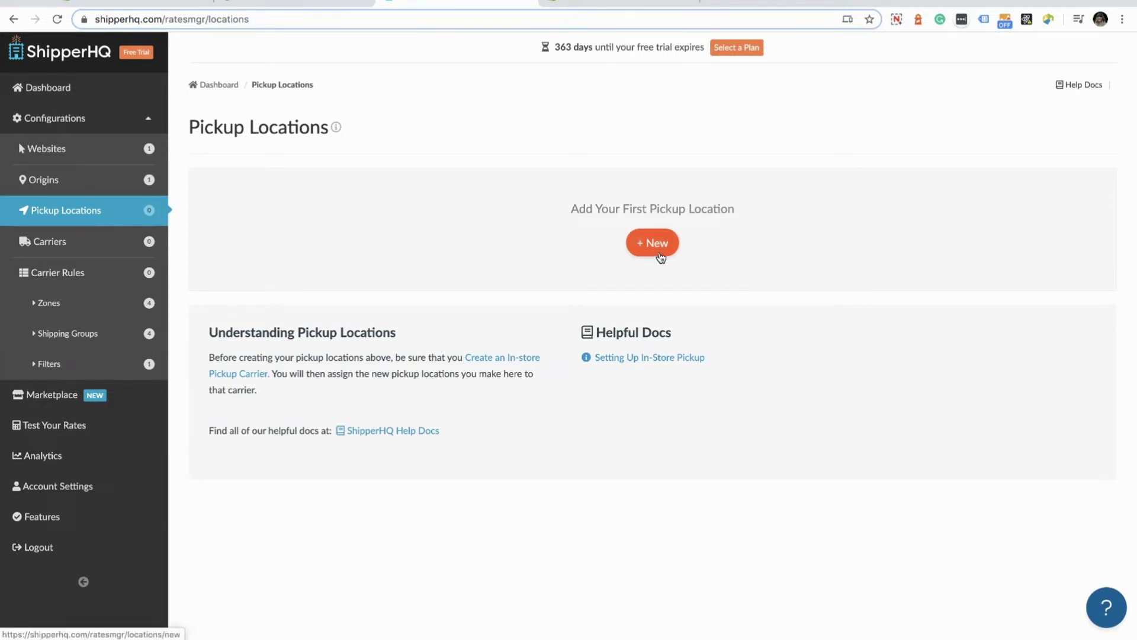
pyautogui.click(658, 244)
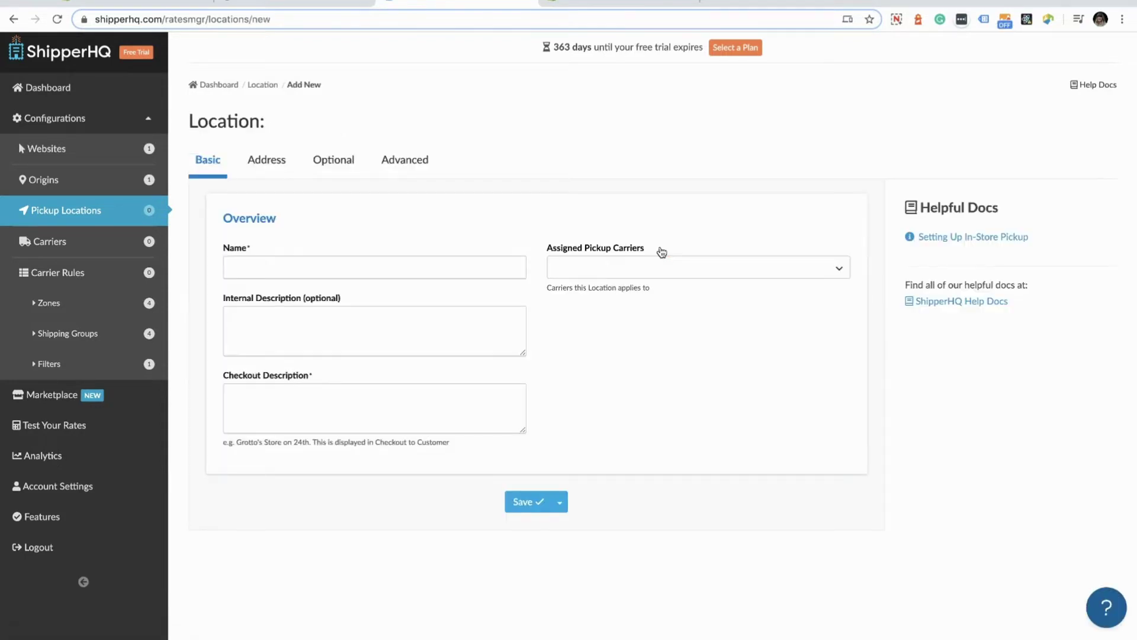
# Name the pickup location 'Lamar Shop' with checkout description '3301 Lamar Shop'.
pyautogui.click(512, 267)
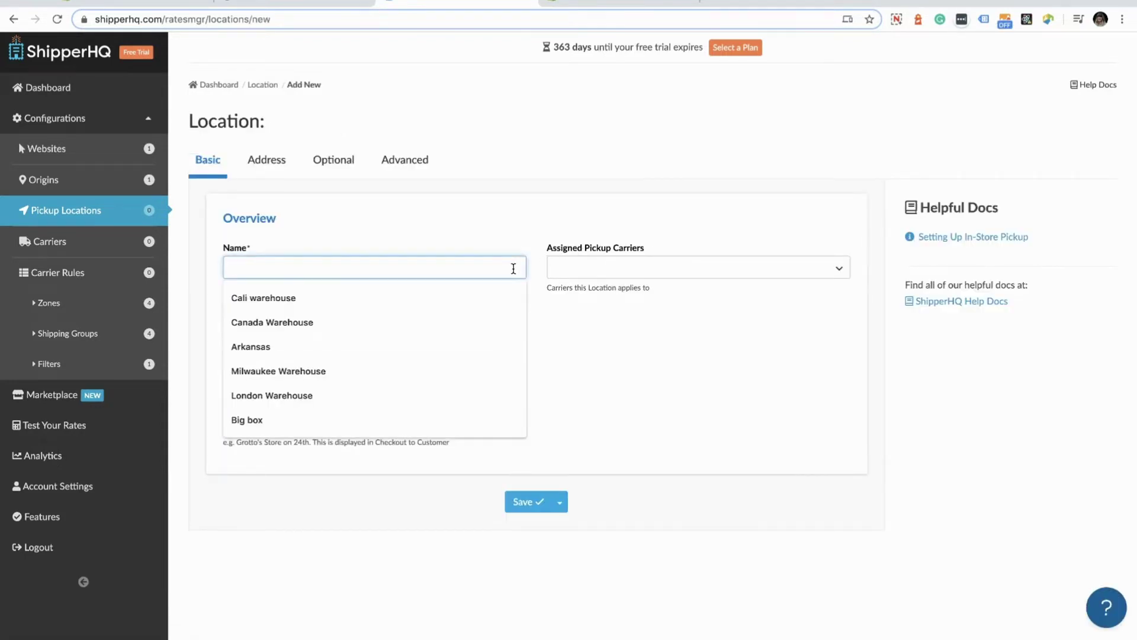
pyautogui.write('Lamar SHop')
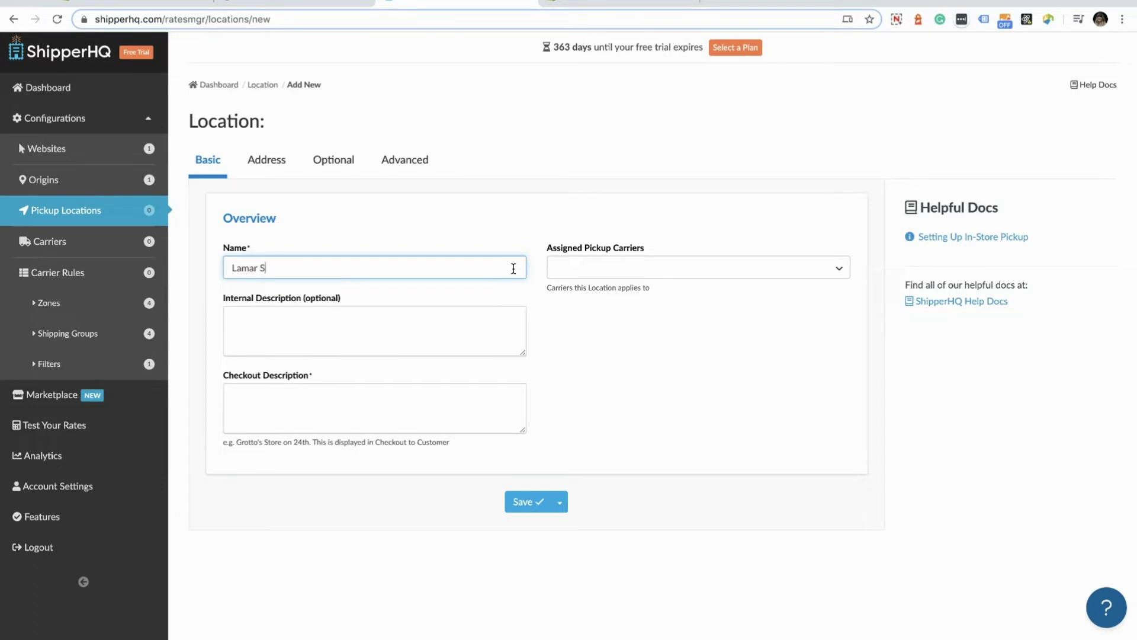
pyautogui.press('BackSpace')
pyautogui.press('BackSpace')
pyautogui.press('BackSpace')
pyautogui.write('hop')
pyautogui.click(408, 409)
pyautogui.write('3301')
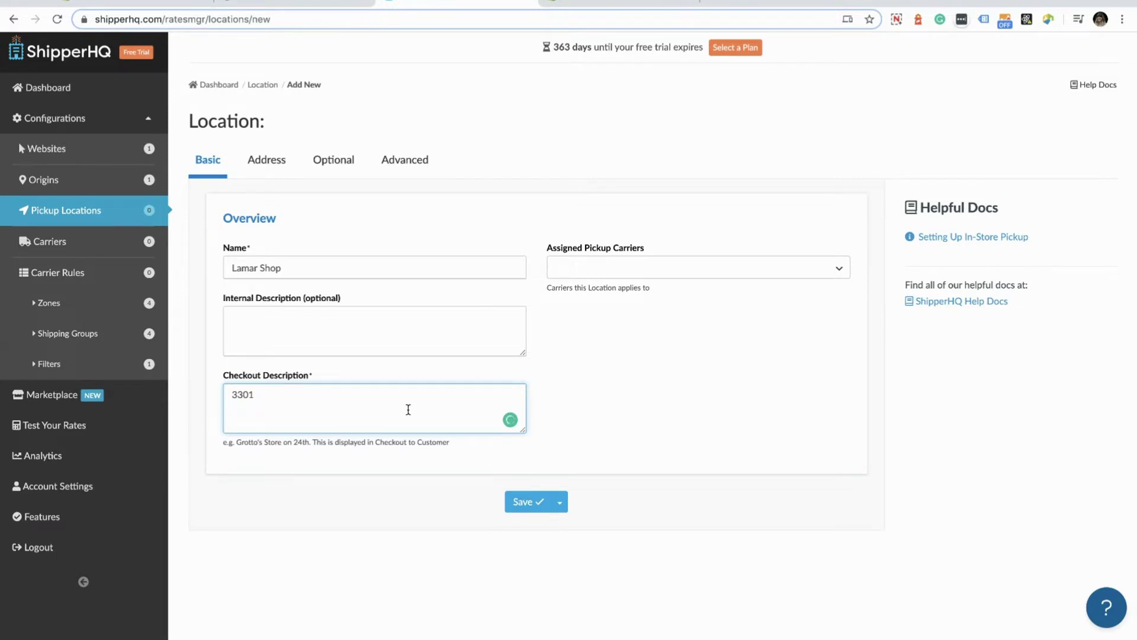
pyautogui.write('Lamar Shop')
# Set its address to 3301 S. Lamar, Austin, Texas 78704 and save the location.
pyautogui.click(273, 164)
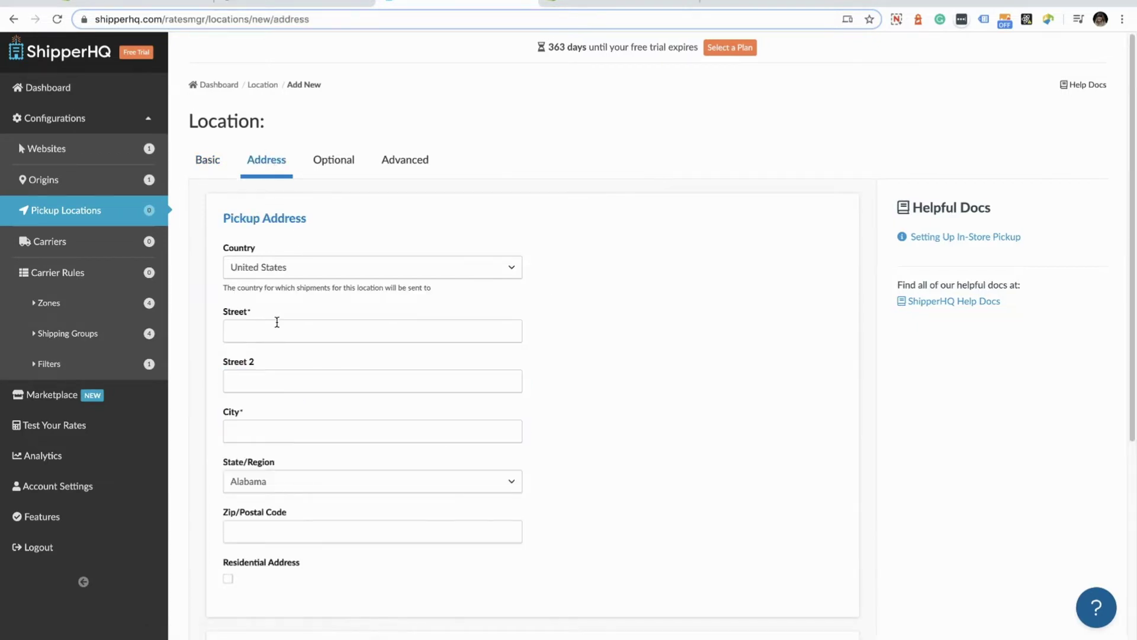
pyautogui.click(275, 325)
pyautogui.write('33')
pyautogui.press('Down')
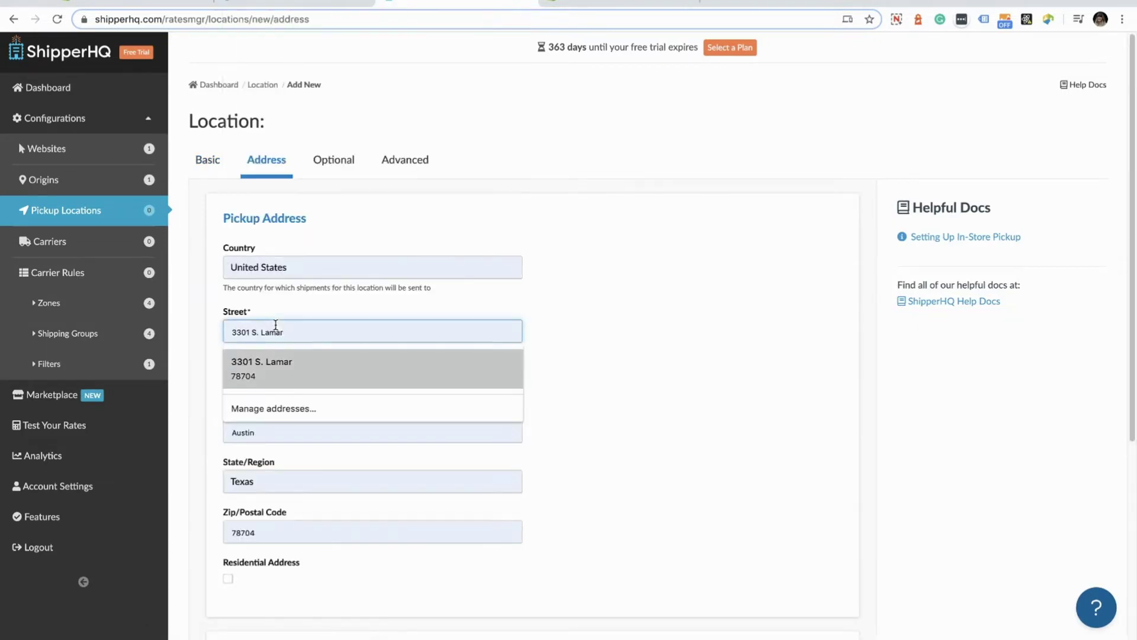
pyautogui.press('Return')
pyautogui.scroll(-5, 411, 460)
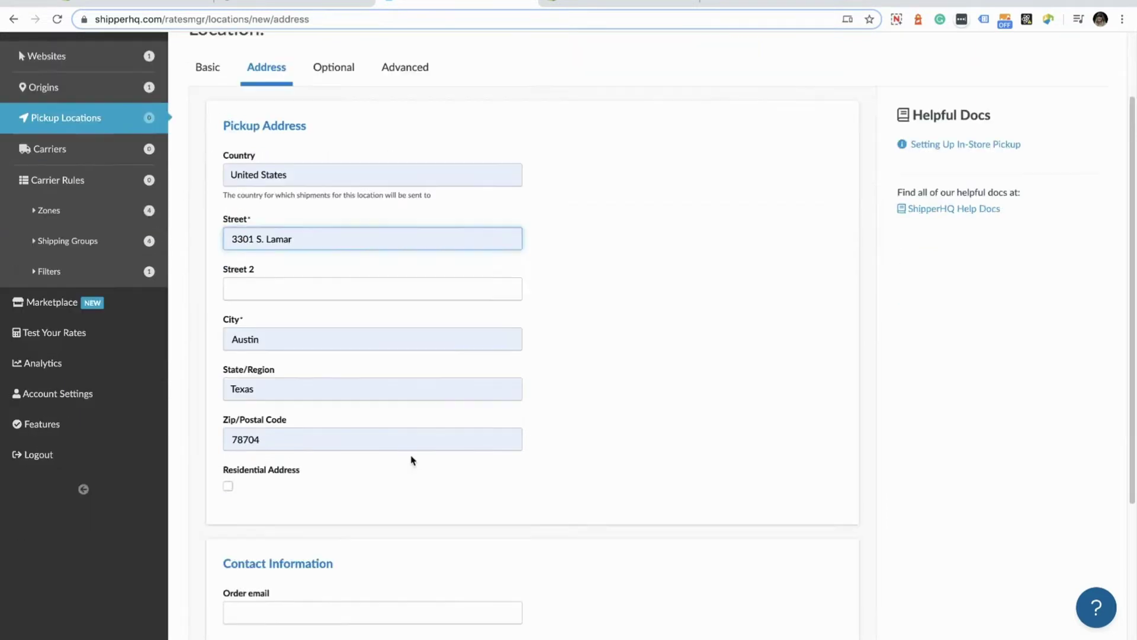
pyautogui.click(518, 579)
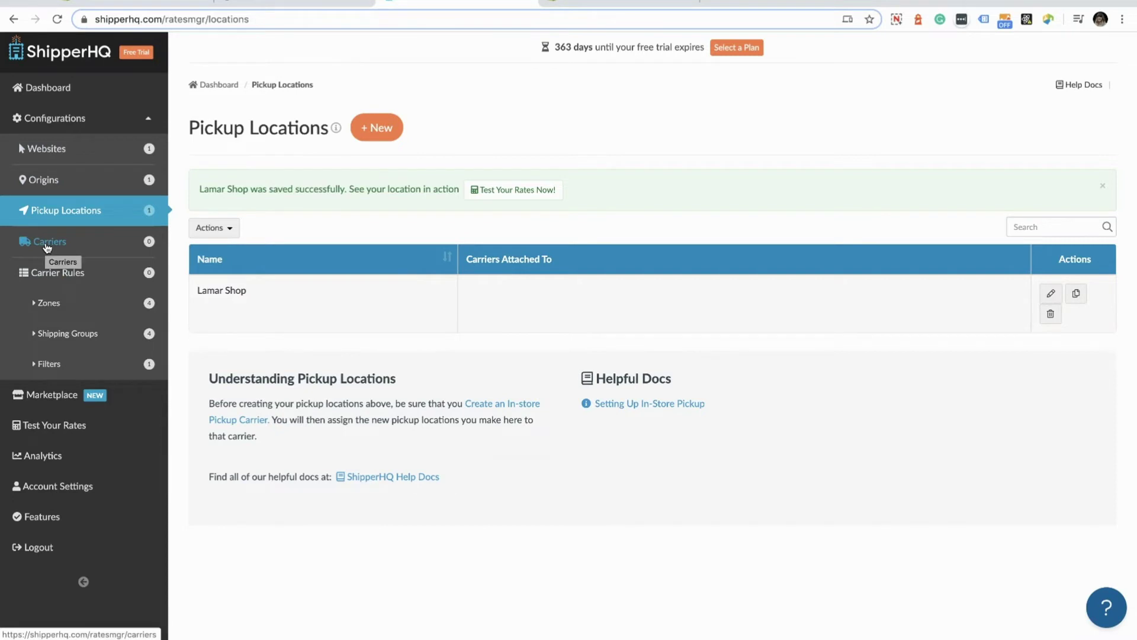
pyautogui.click(47, 245)
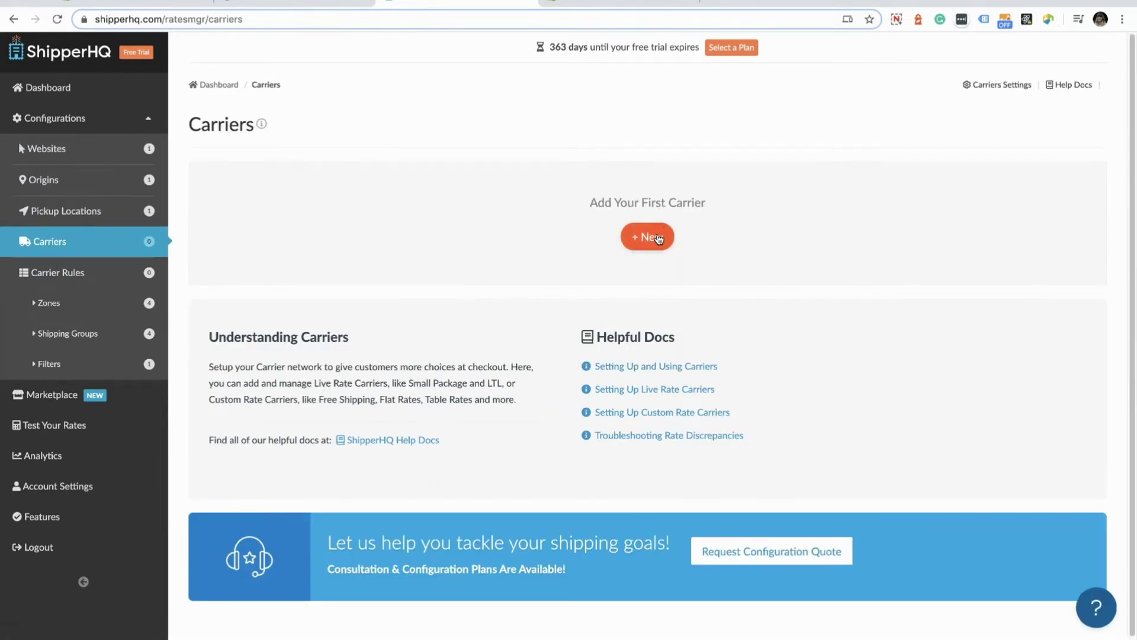
# Create a custom In-Store Pickup carrier named 'Local Pickup' and open its settings.
pyautogui.click(657, 239)
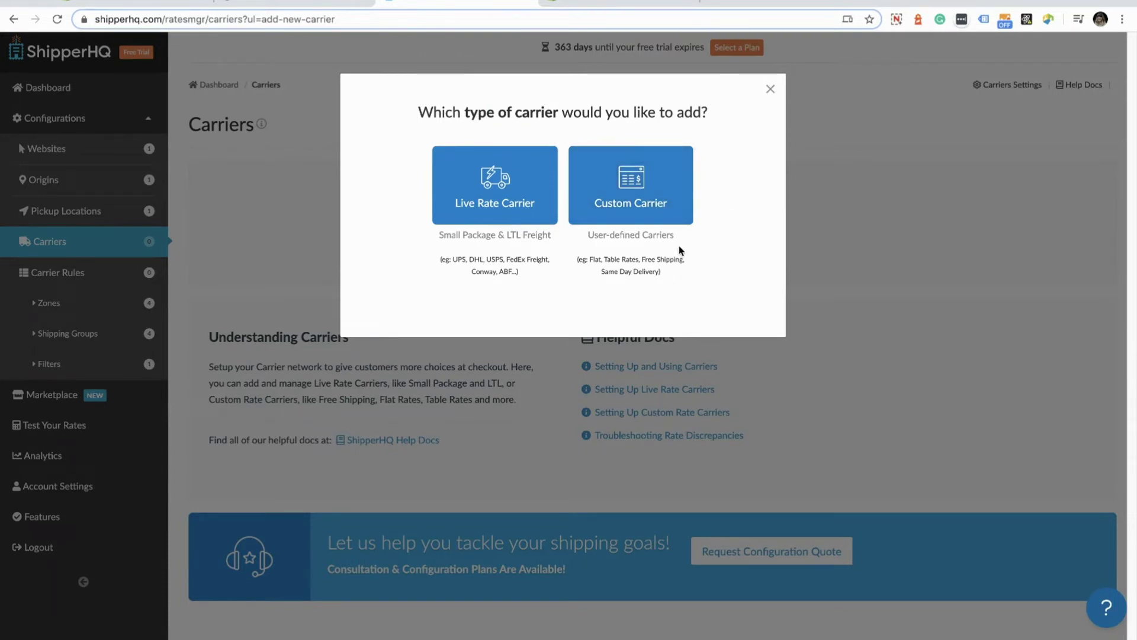
pyautogui.click(654, 202)
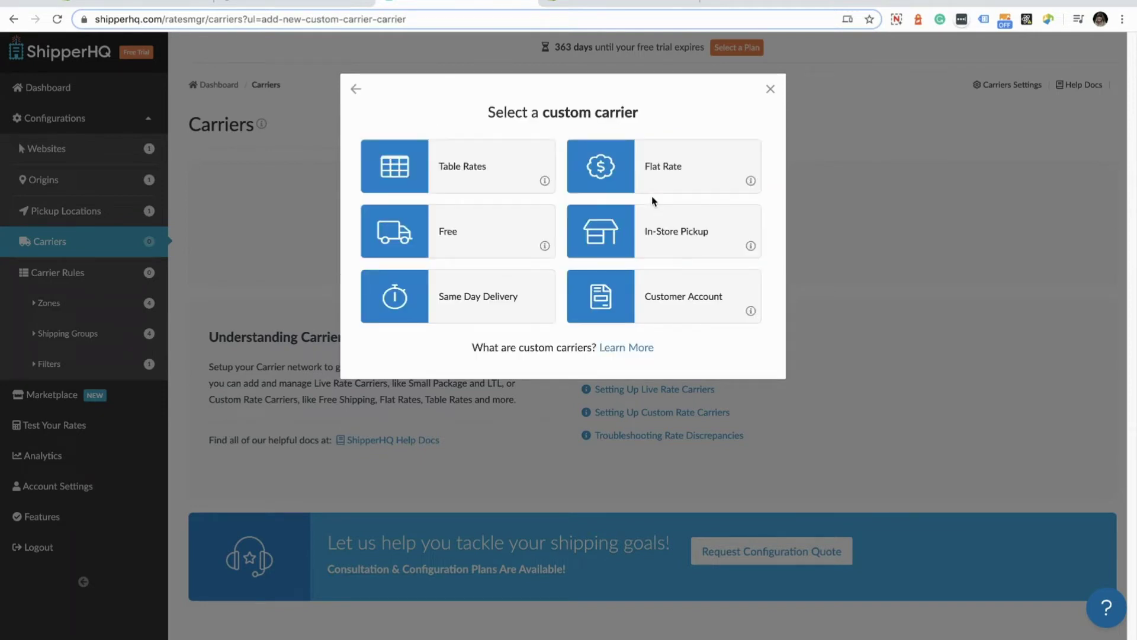
pyautogui.click(679, 240)
pyautogui.click(629, 232)
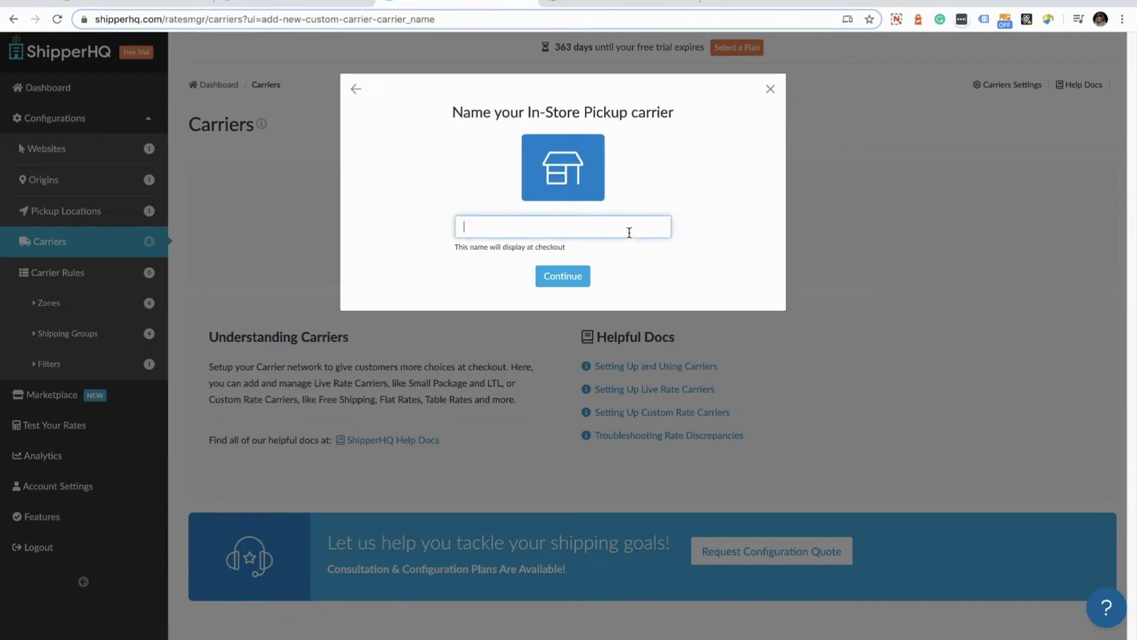
pyautogui.write('Local Pickup')
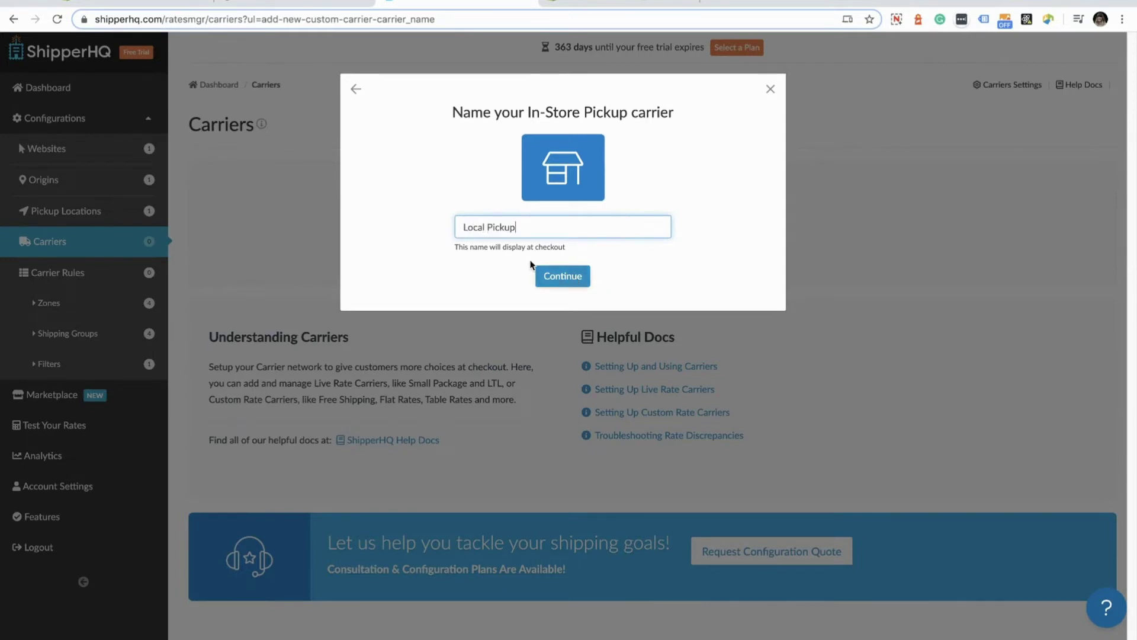
pyautogui.moveTo(457, 226); pyautogui.dragTo(555, 226)
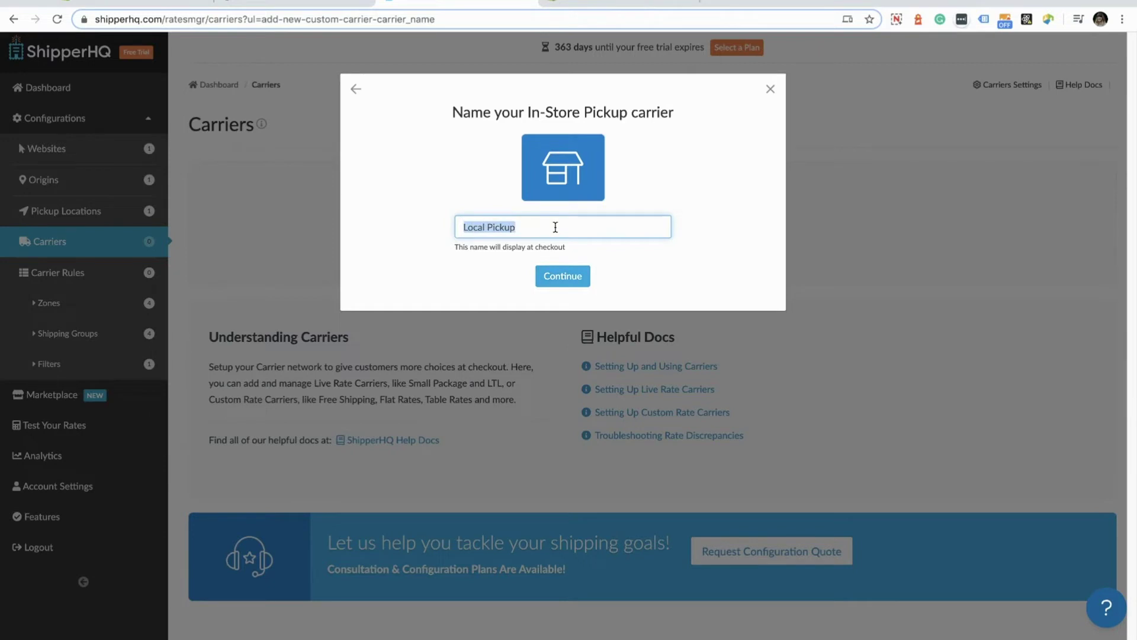
pyautogui.click(572, 278)
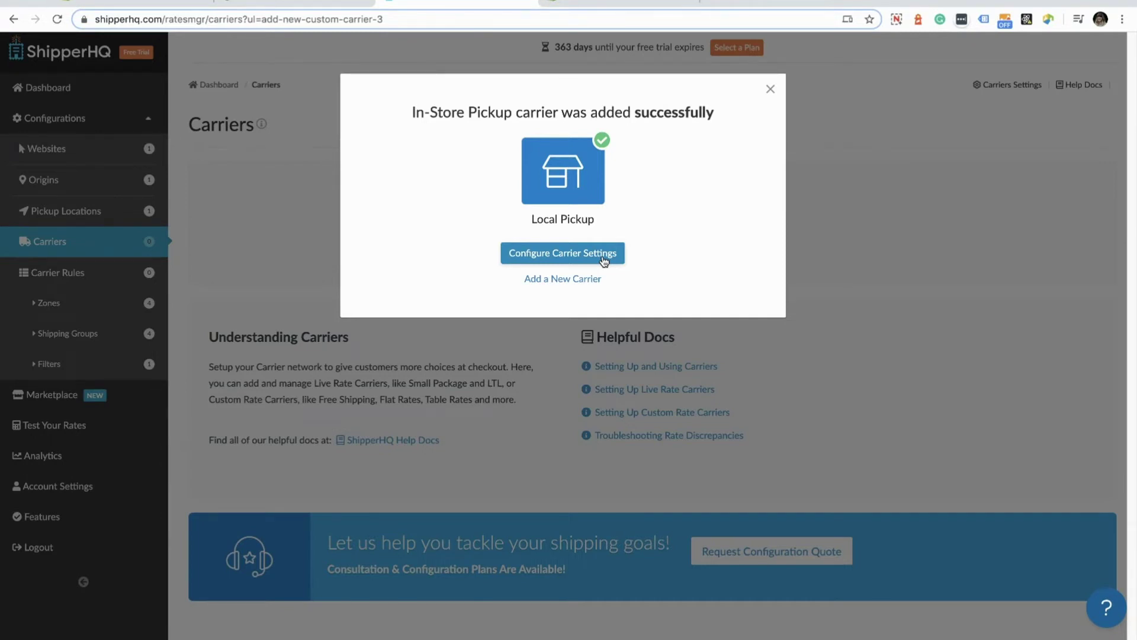
pyautogui.click(603, 257)
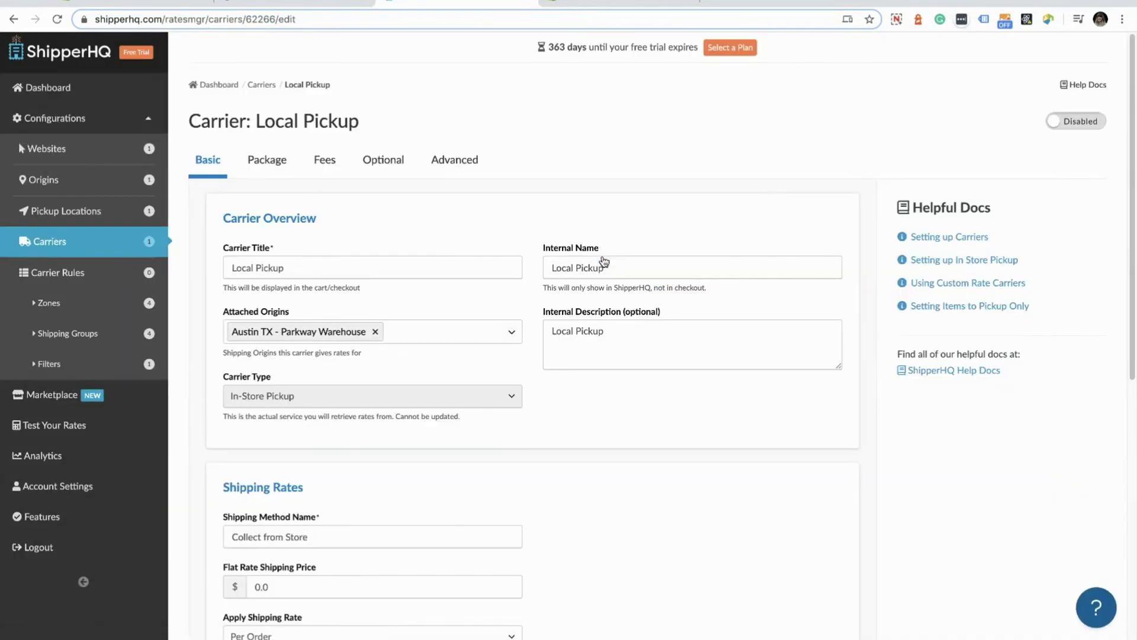
# Change the carrier title from Local Pickup to 'Free Local'.
pyautogui.scroll(-2, 385, 323)
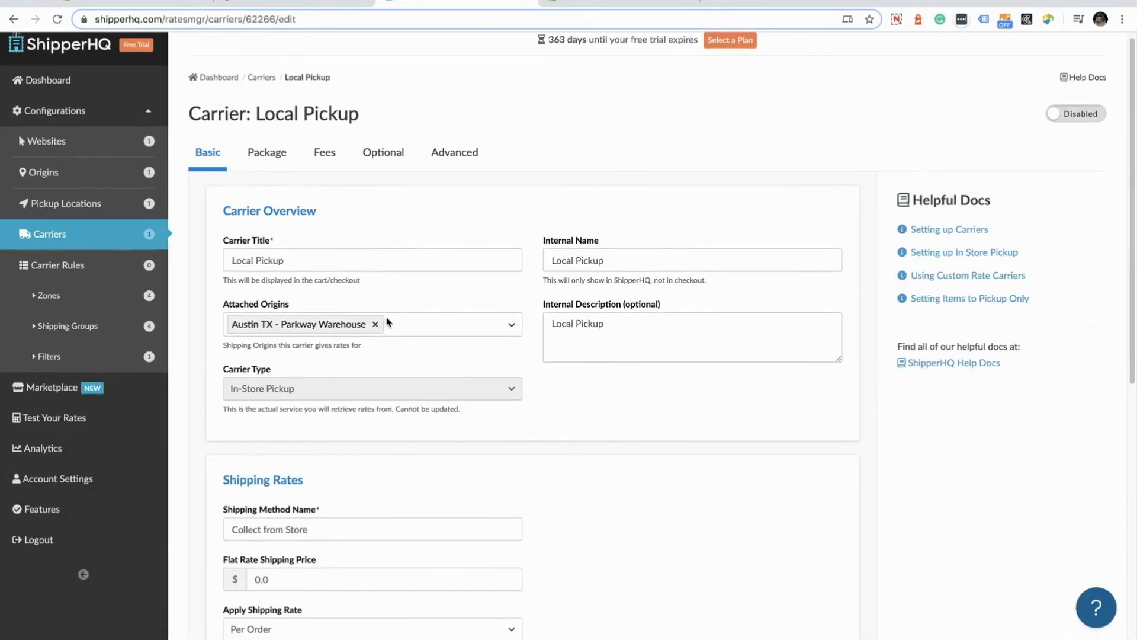
pyautogui.scroll(-1, 385, 322)
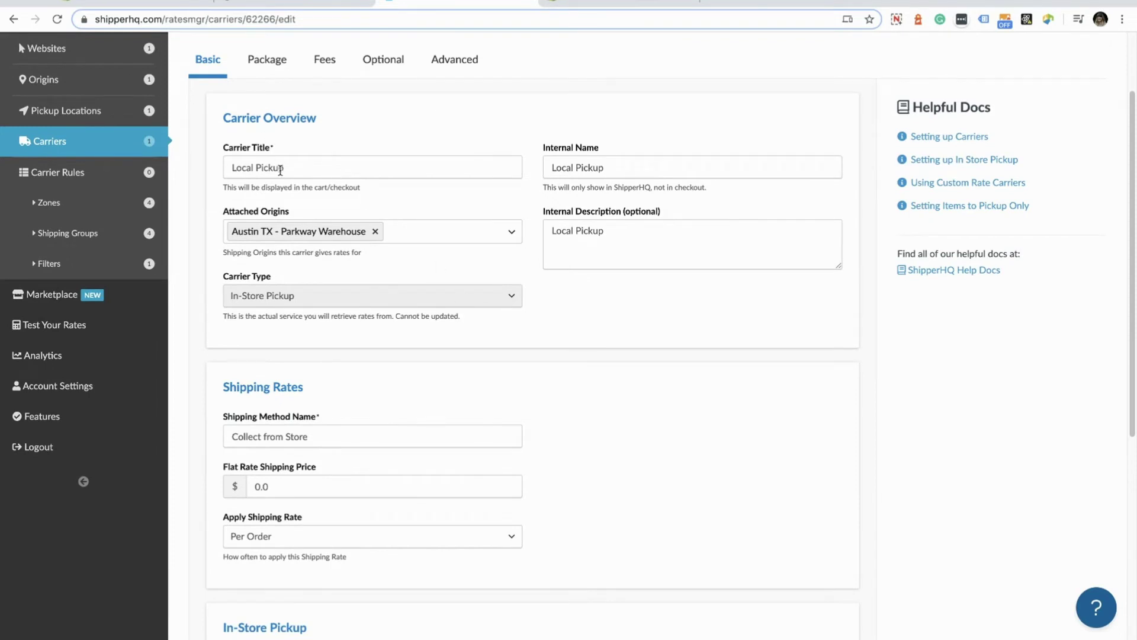
pyautogui.moveTo(231, 168); pyautogui.dragTo(302, 169)
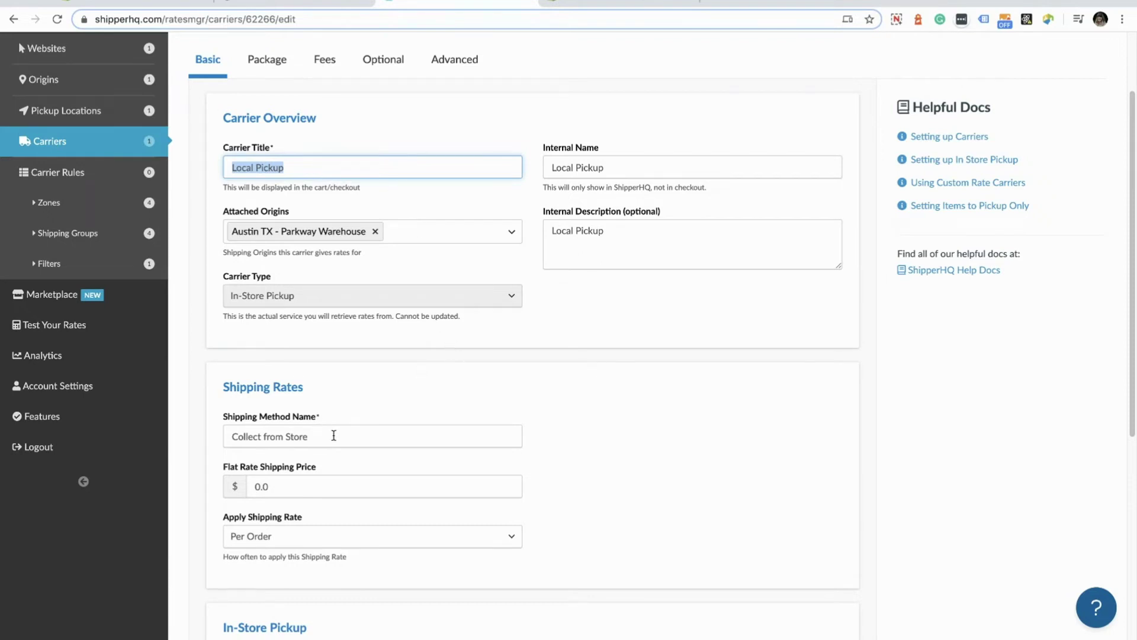
pyautogui.moveTo(340, 436); pyautogui.dragTo(238, 436)
pyautogui.tripleClick(316, 434)
pyautogui.write('S')
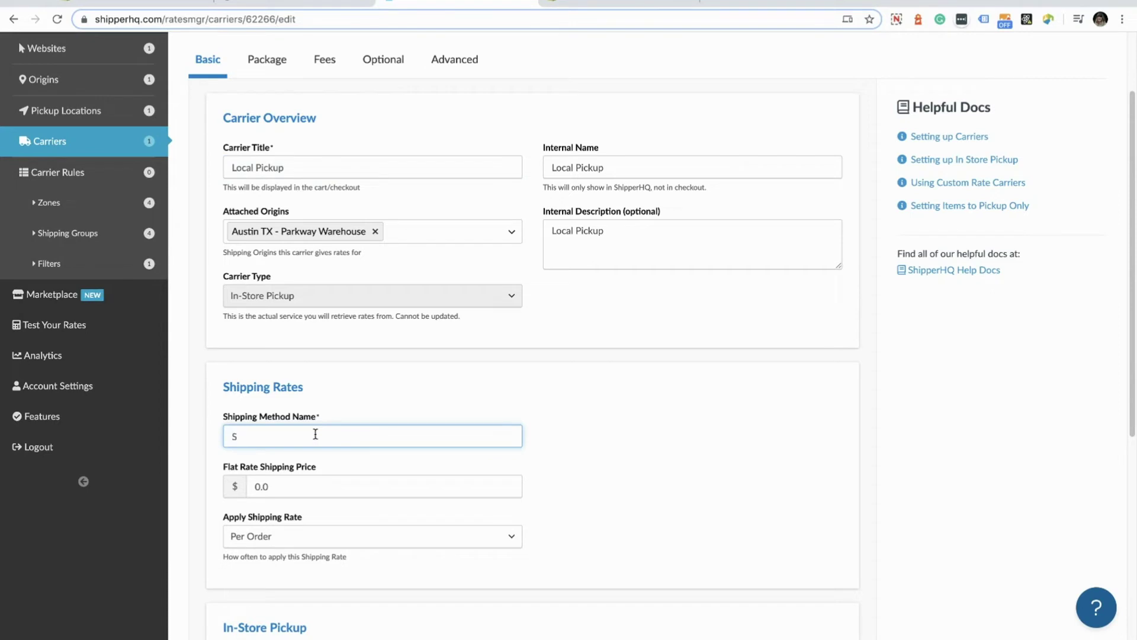
pyautogui.write('ore')
pyautogui.press('BackSpace')
pyautogui.press('BackSpace')
pyautogui.press('BackSpace')
pyautogui.moveTo(310, 166); pyautogui.dragTo(163, 164)
pyautogui.write('F')
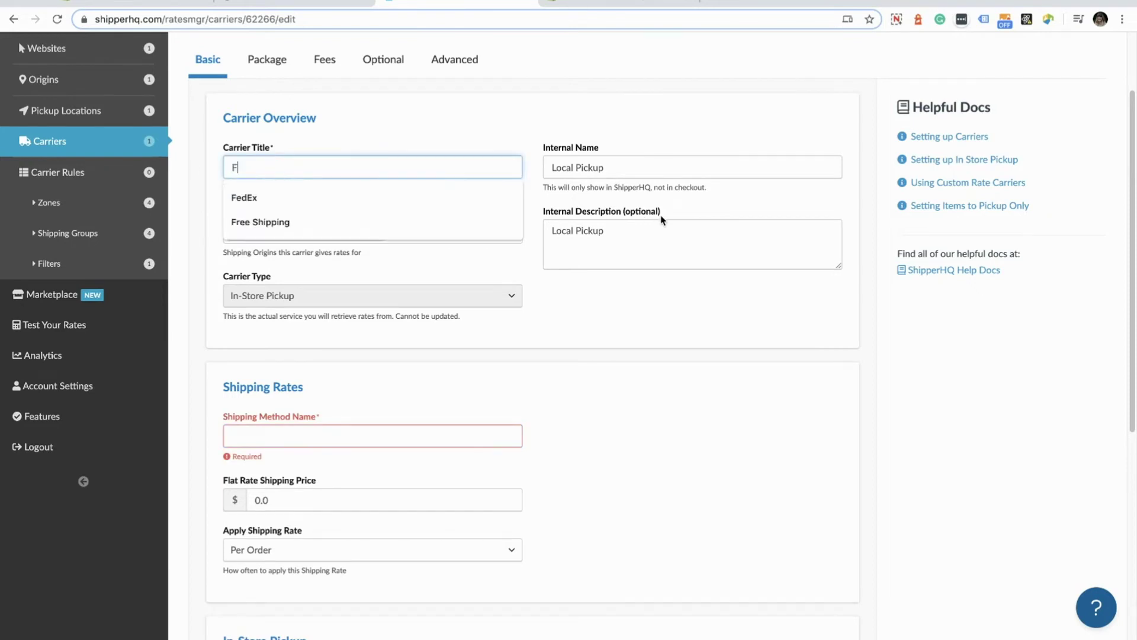
pyautogui.write('ree Local')
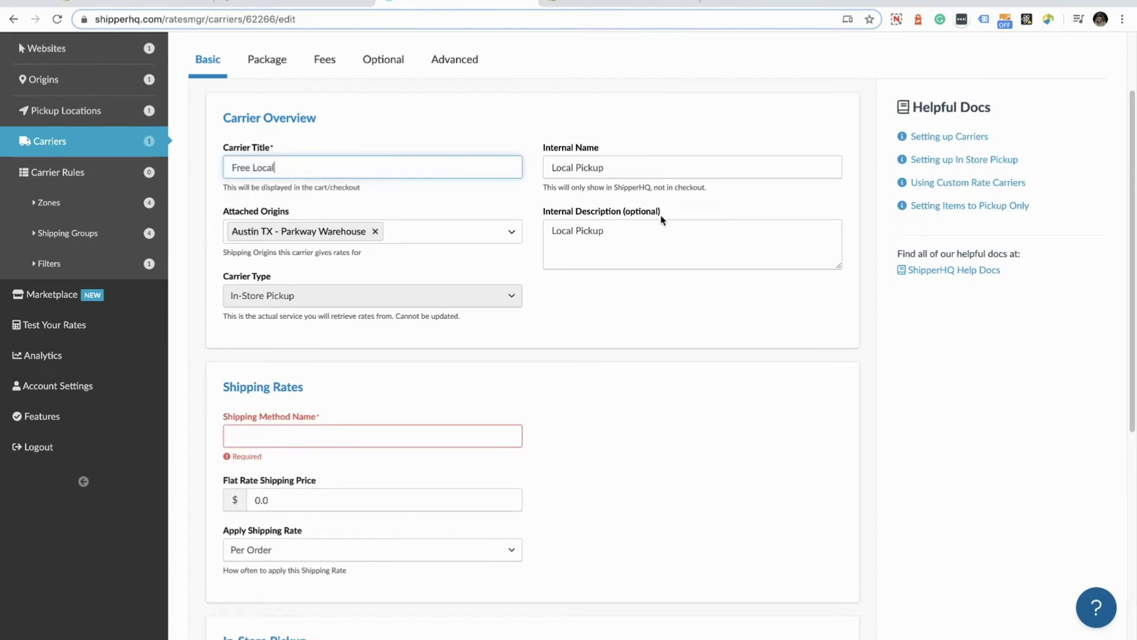
# Rename the shipping method to 'Store Pickup', keeping the 0.0 flat rate.
pyautogui.click(341, 436)
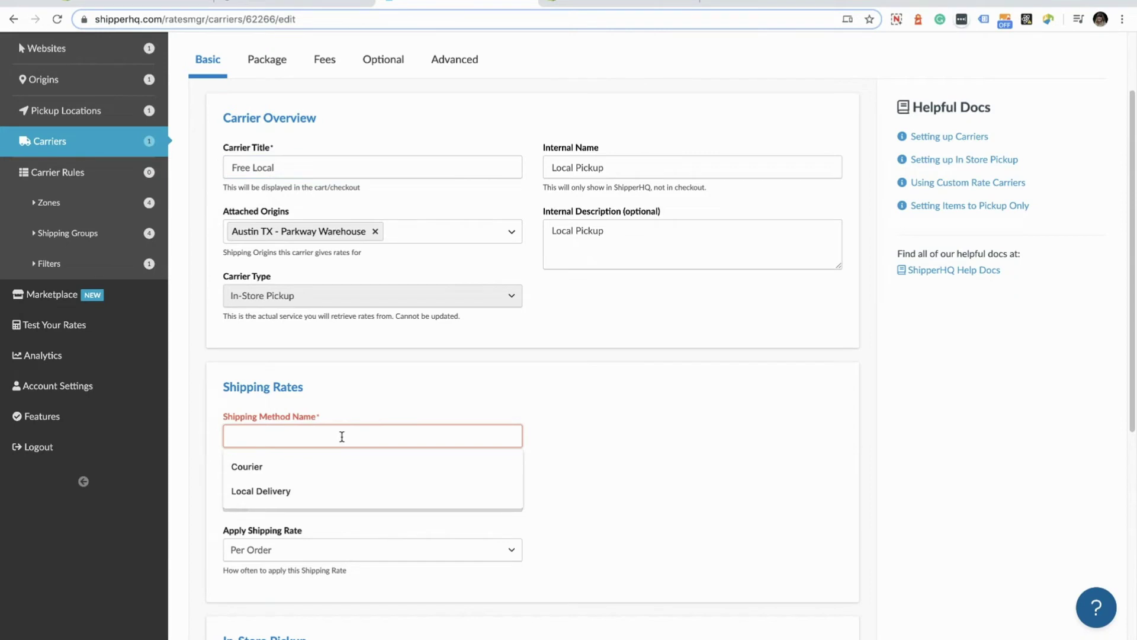
pyautogui.write('Store Pickup')
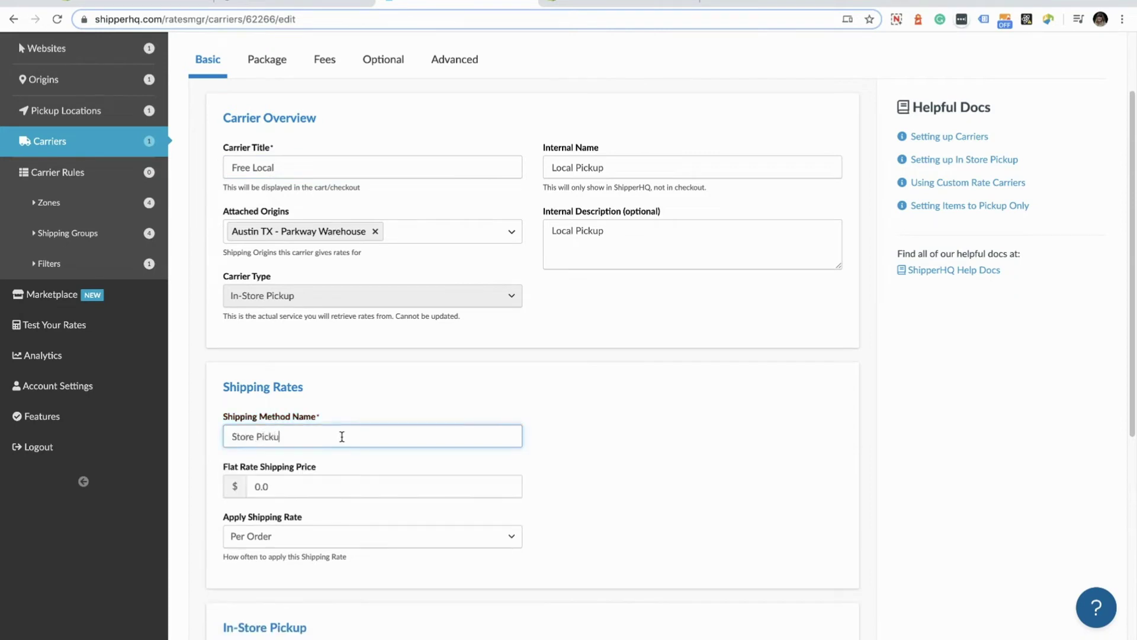
pyautogui.click(293, 486)
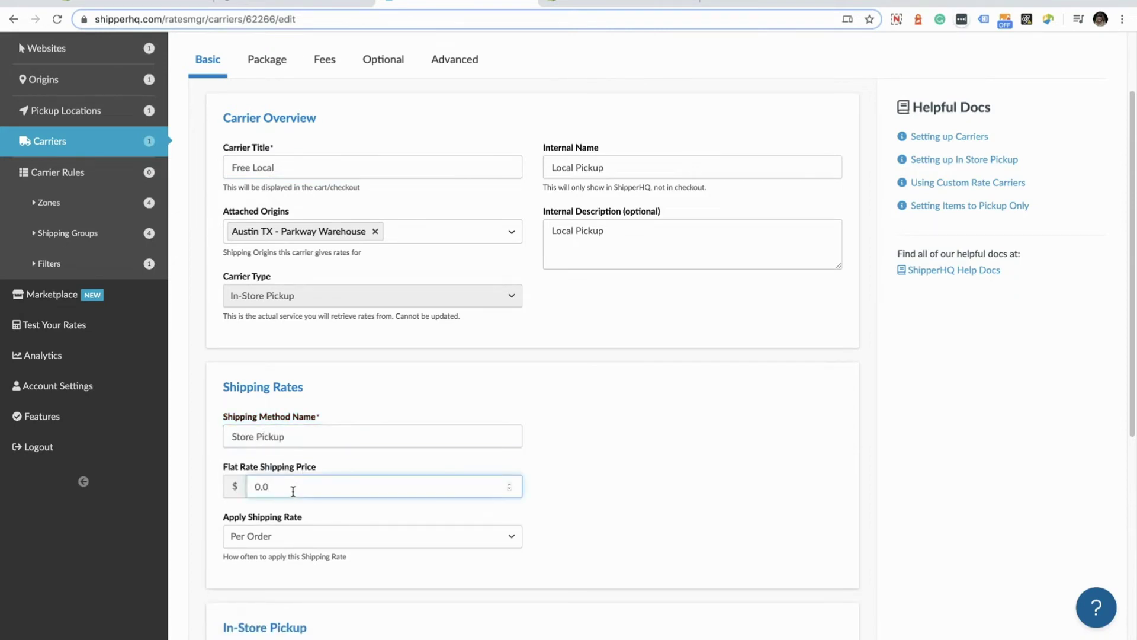
pyautogui.doubleClick(293, 487)
pyautogui.scroll(-1, 561, 516)
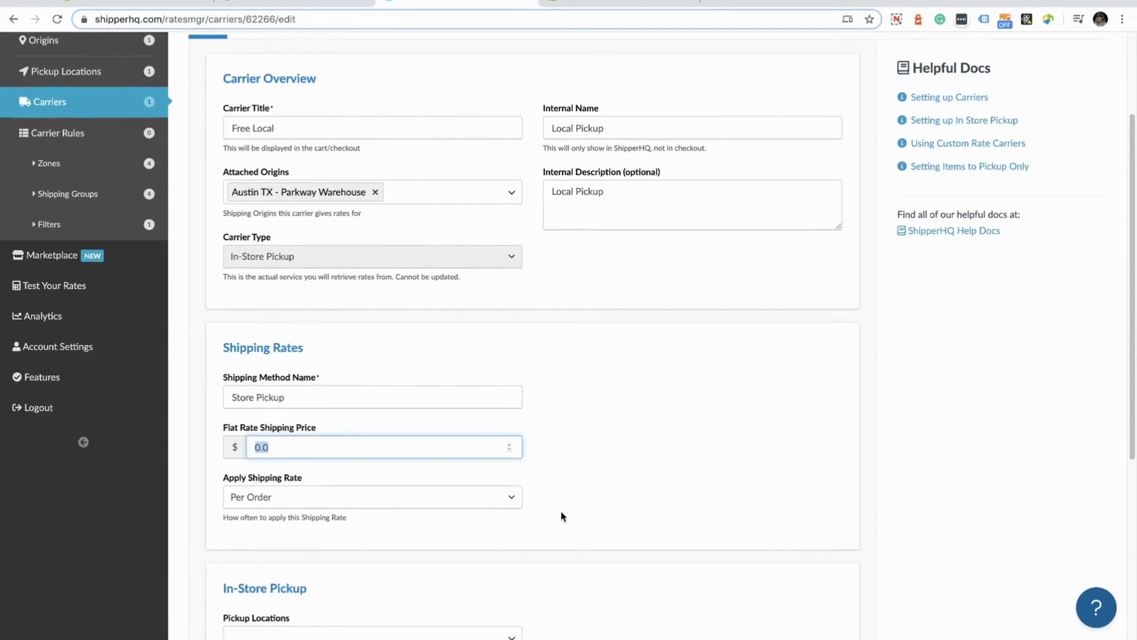
pyautogui.scroll(-1, 562, 516)
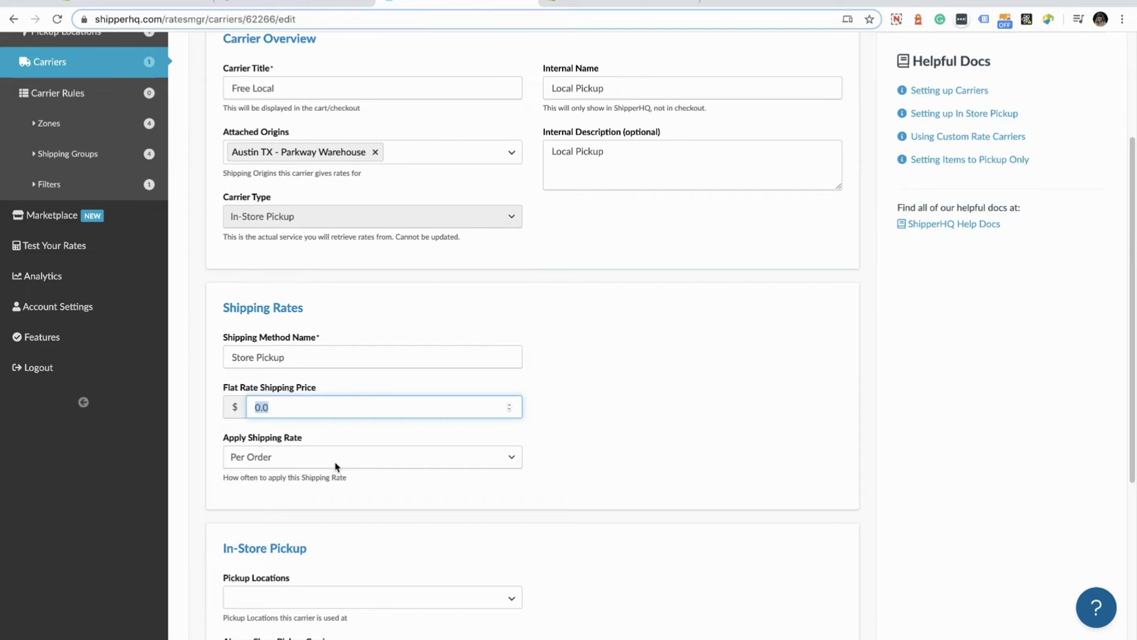
pyautogui.scroll(-3, 421, 541)
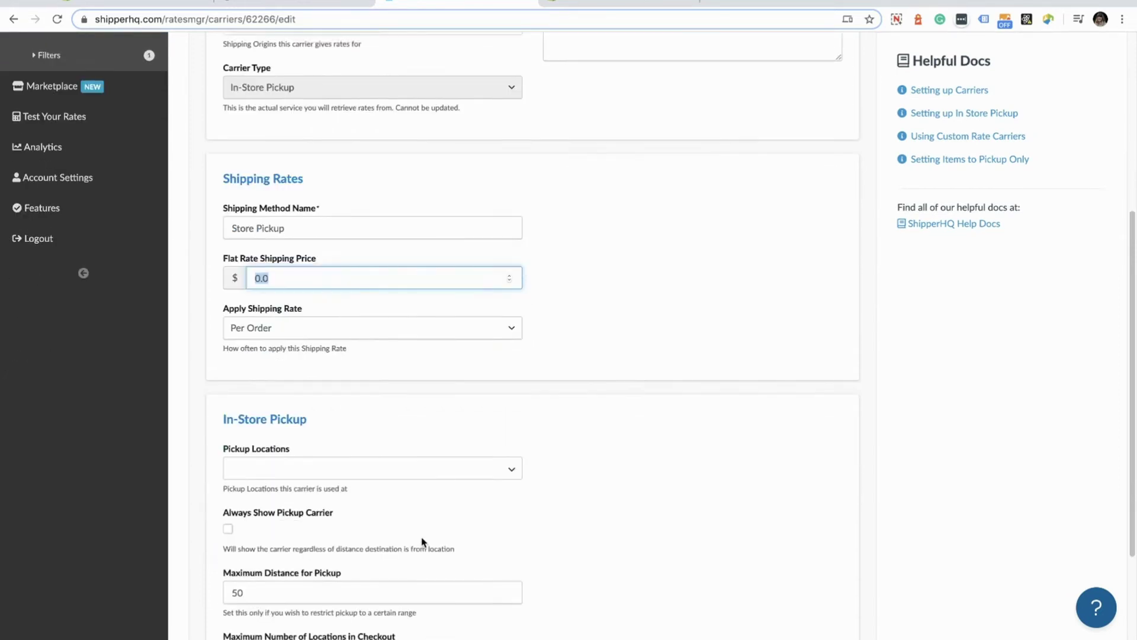
pyautogui.scroll(-2, 422, 542)
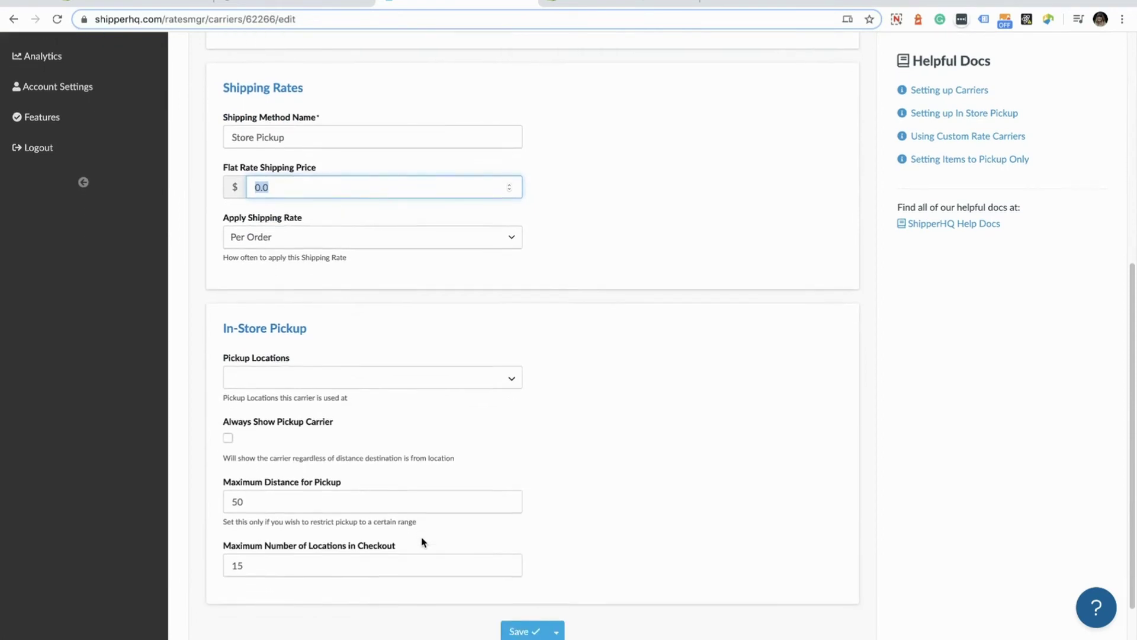
# Assign Lamar Shop as pickup location, set maximum distance to 20, leave Always Show unchecked.
pyautogui.click(363, 345)
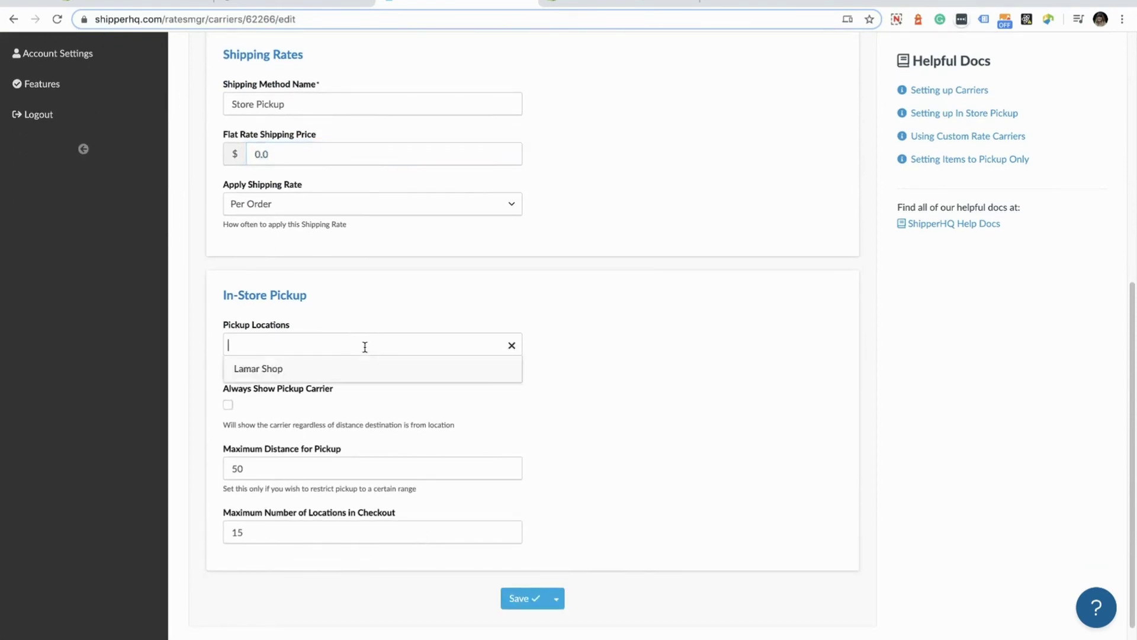
pyautogui.click(278, 369)
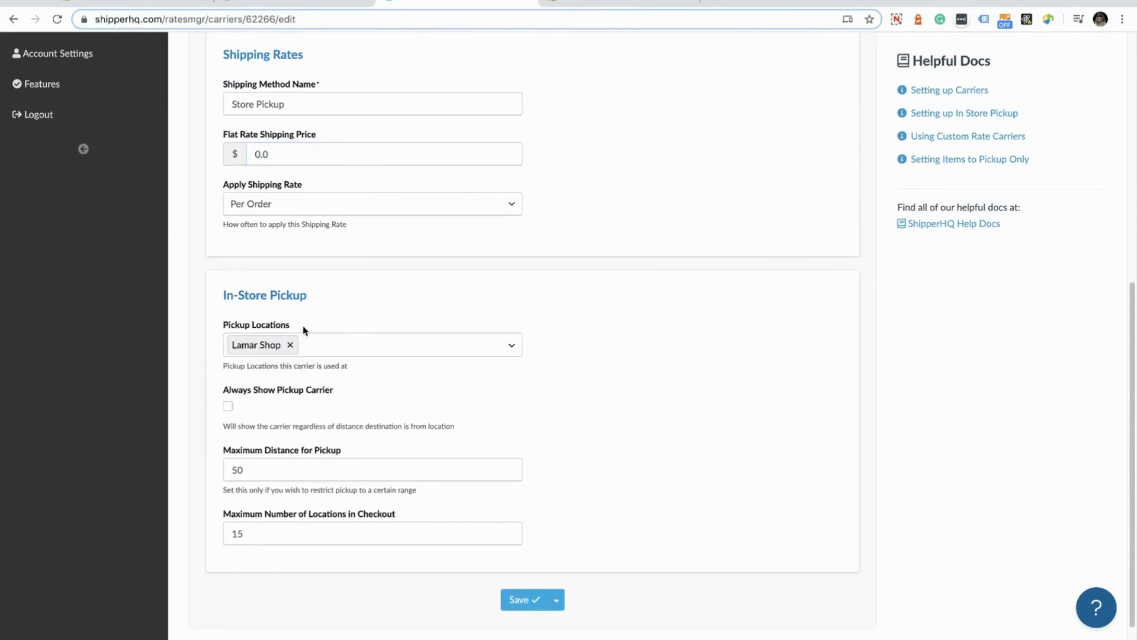
pyautogui.doubleClick(243, 469)
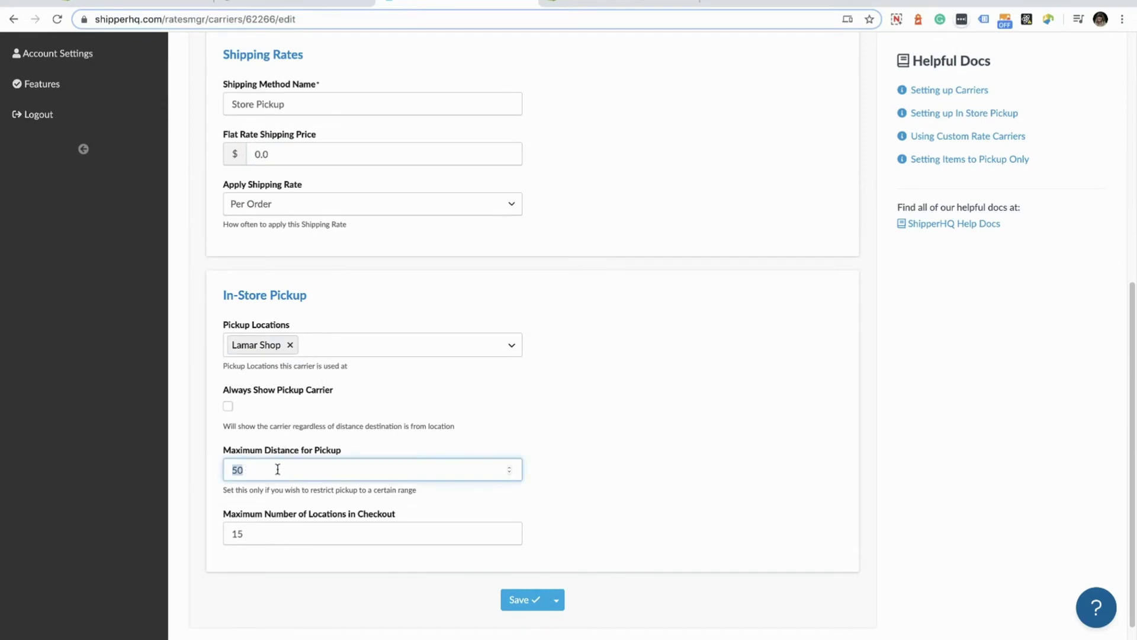
pyautogui.write('20')
pyautogui.click(425, 445)
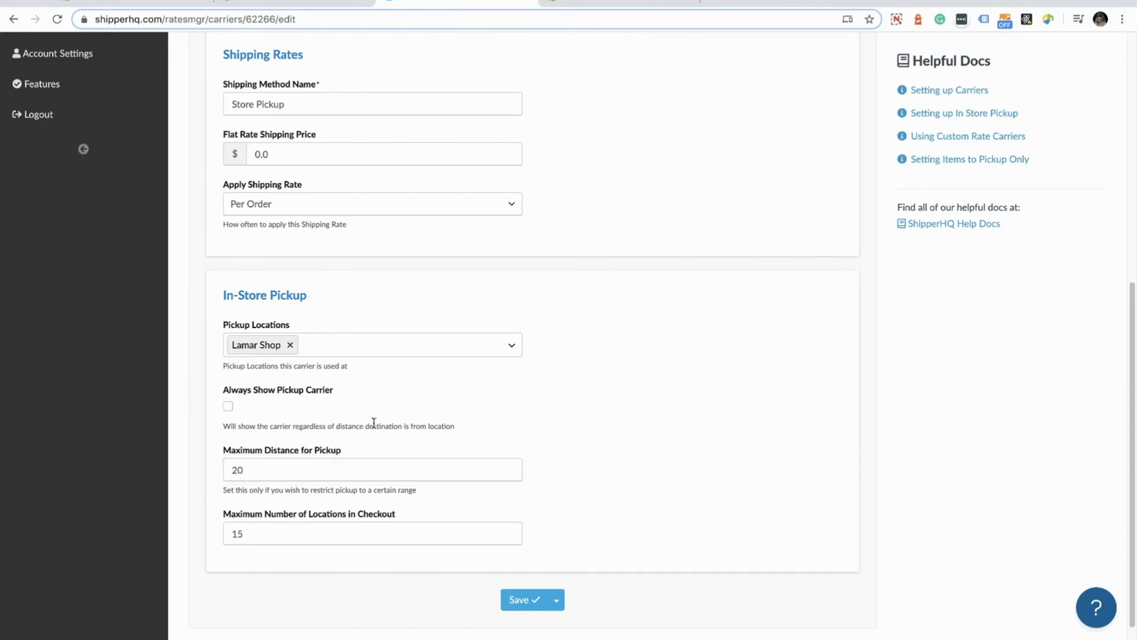
pyautogui.click(228, 408)
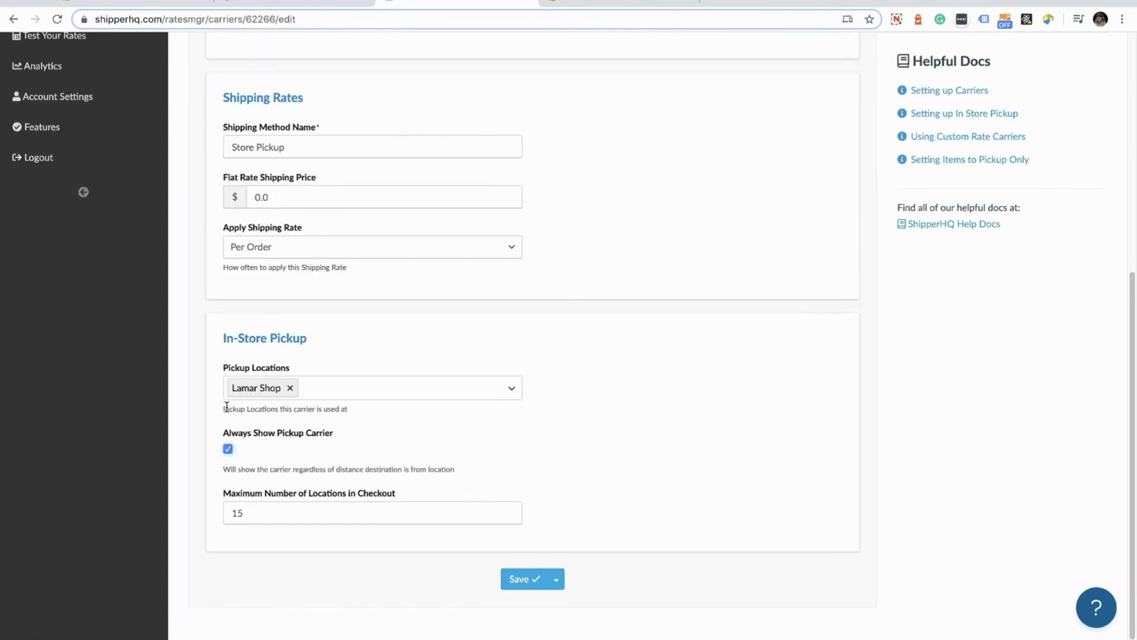
pyautogui.click(228, 449)
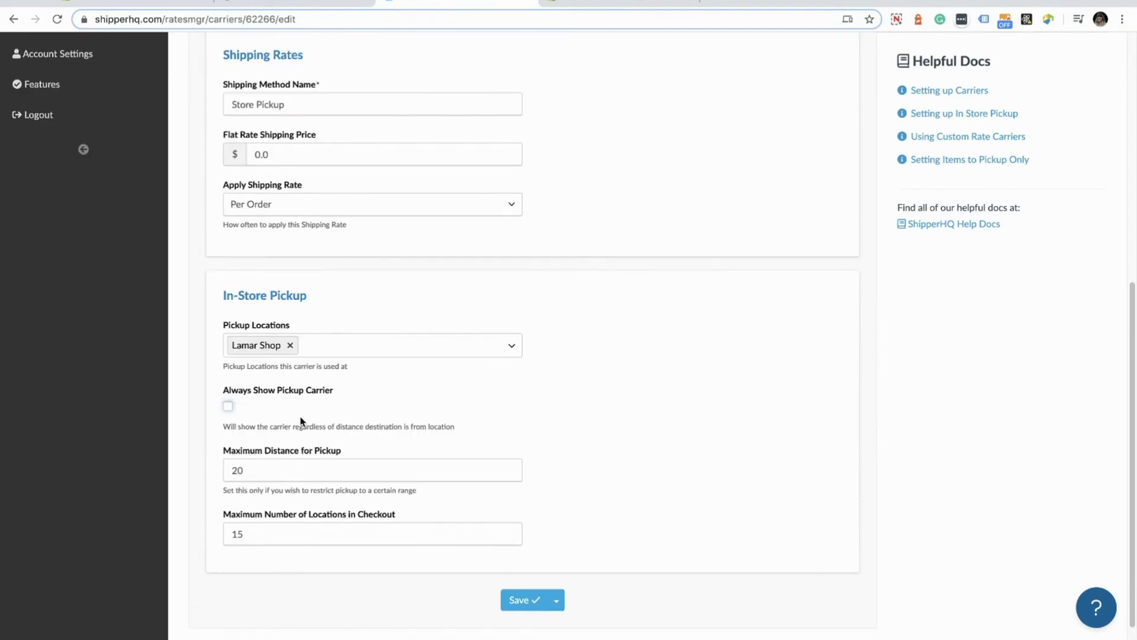
pyautogui.moveTo(278, 470); pyautogui.dragTo(218, 473)
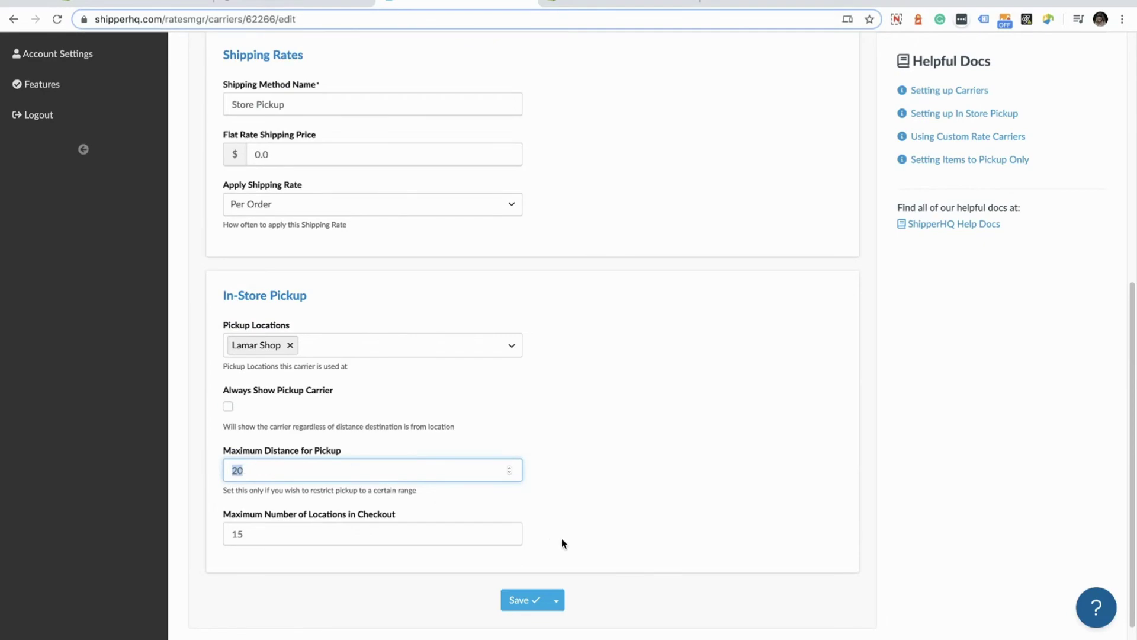
pyautogui.scroll(7, 561, 562)
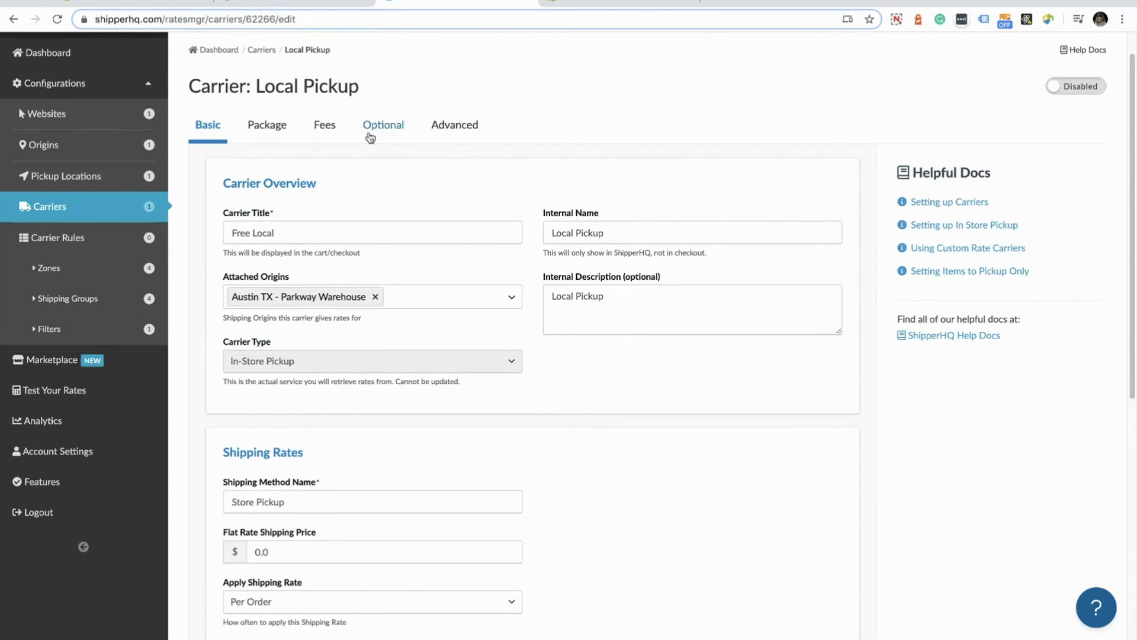
# Save the Local Pickup carrier and switch its Enabled toggle to YES.
pyautogui.click(384, 123)
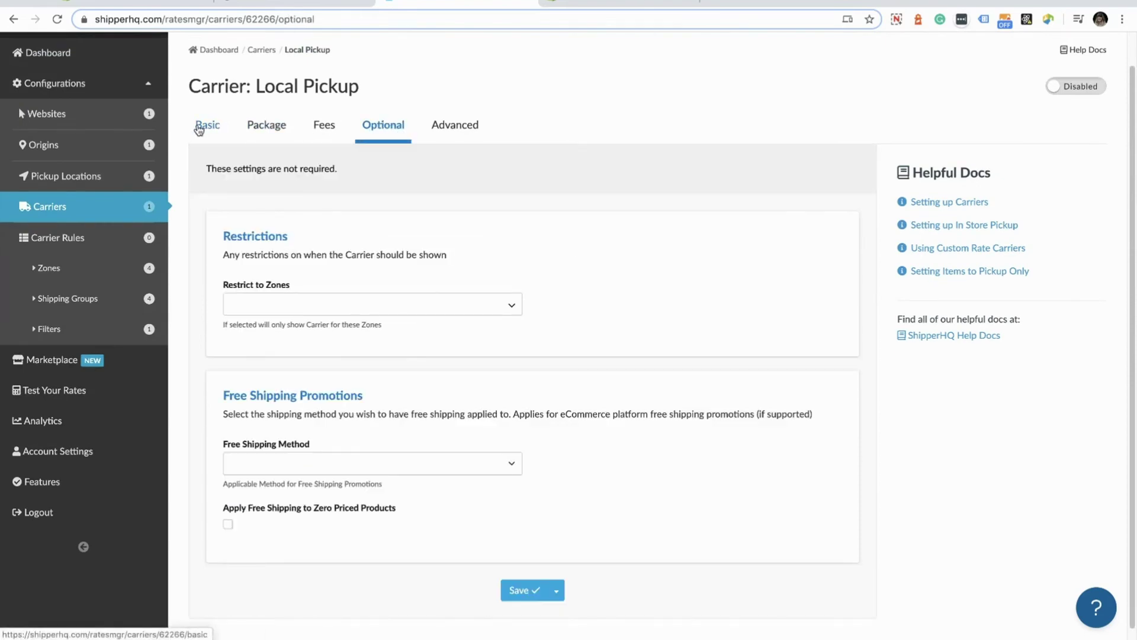
pyautogui.click(206, 127)
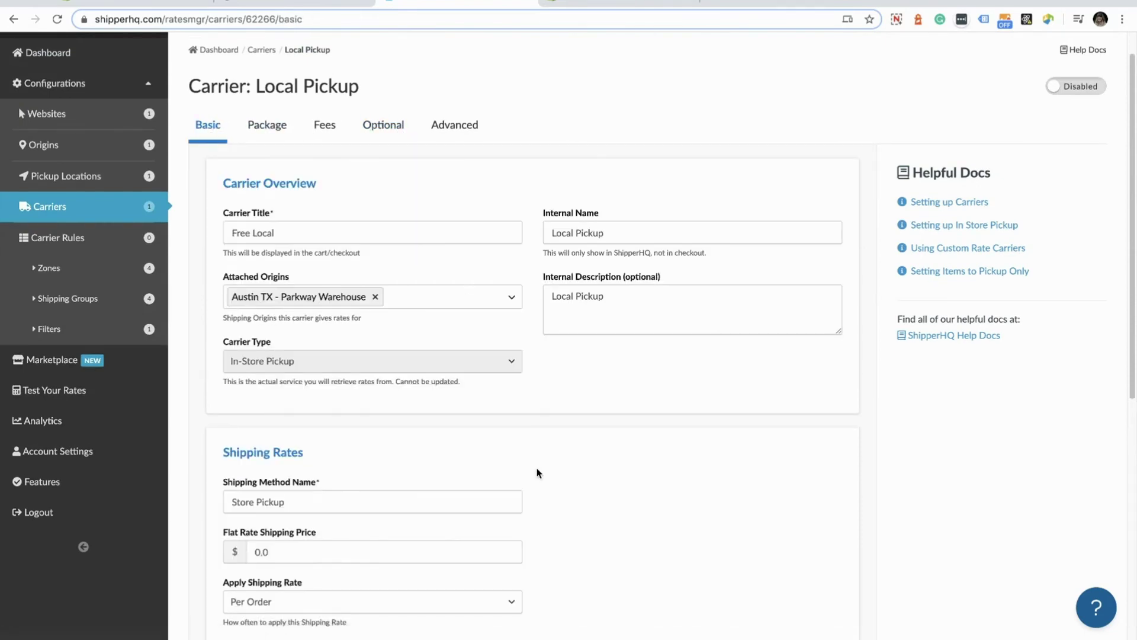
pyautogui.scroll(-7, 539, 498)
pyautogui.click(521, 578)
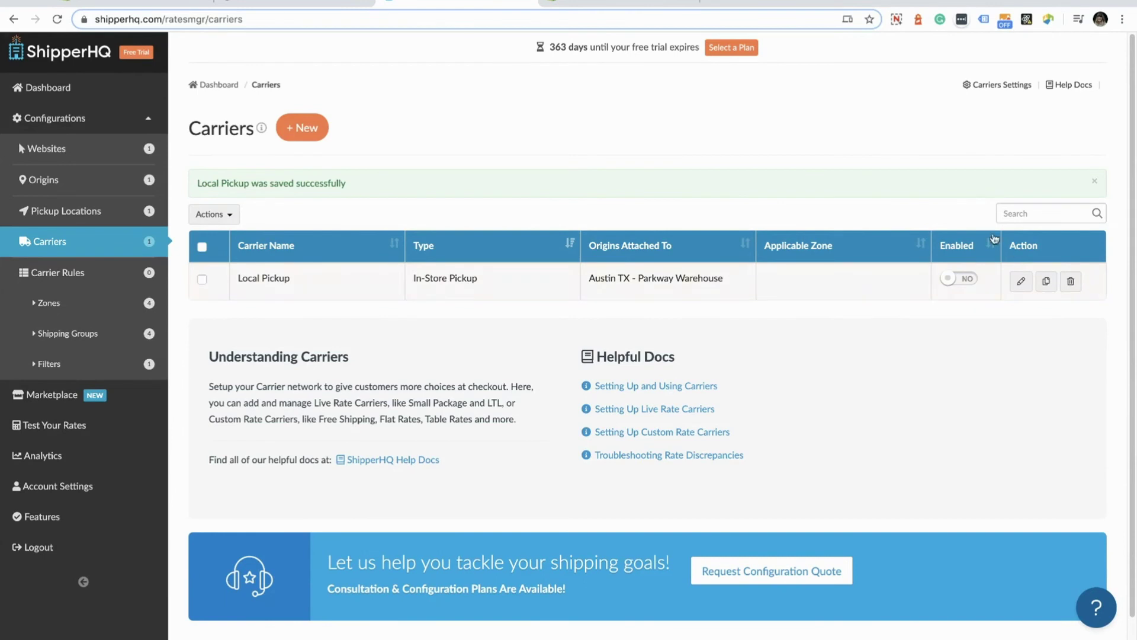
pyautogui.click(966, 280)
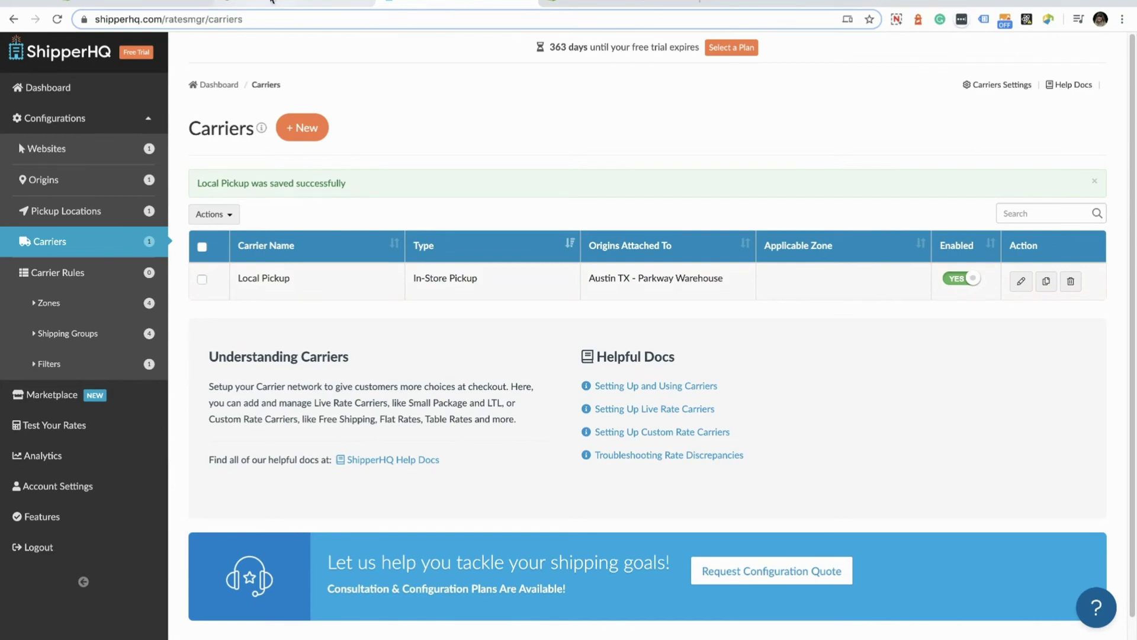
pyautogui.click(271, 2)
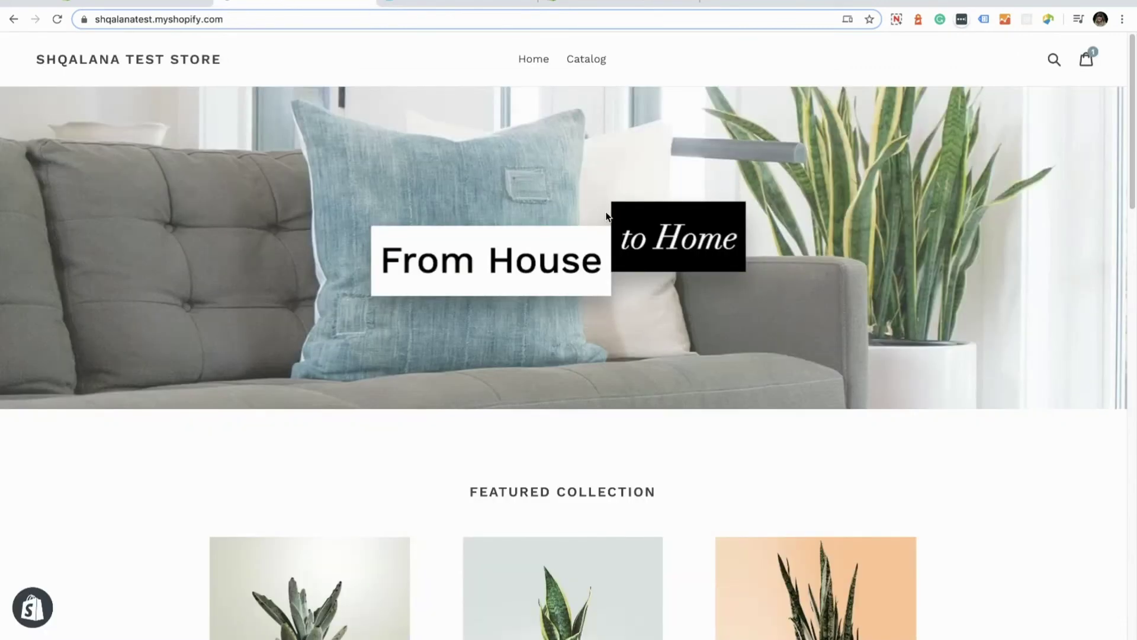
# Add the Kalanchoe from Featured Collection to the cart and proceed to checkout.
pyautogui.scroll(-4, 319, 422)
pyautogui.click(318, 422)
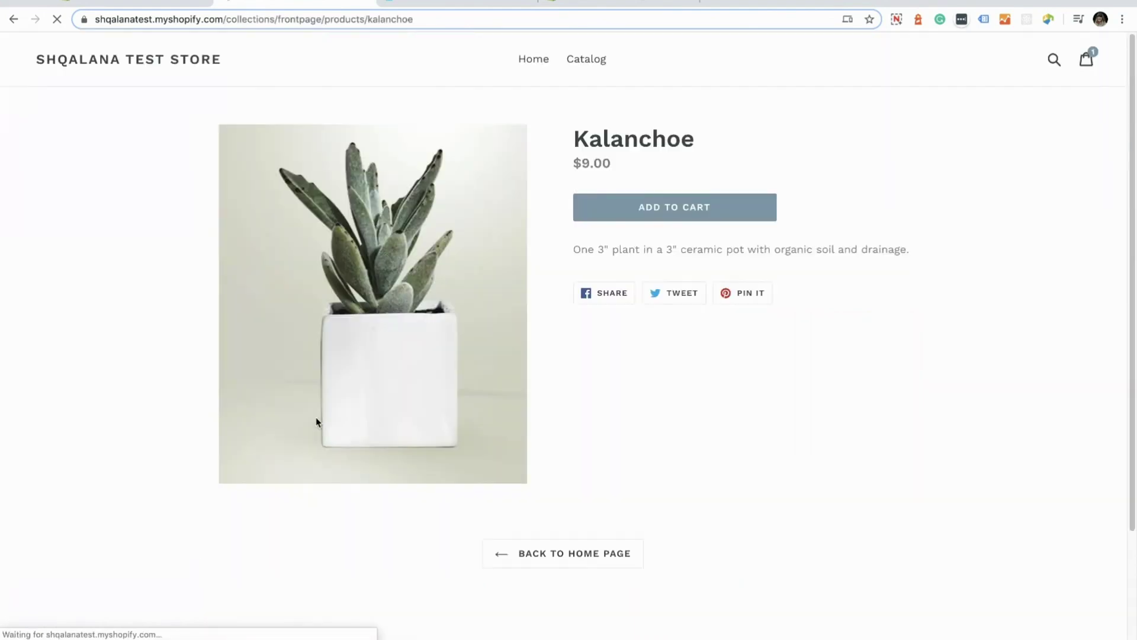
pyautogui.click(757, 211)
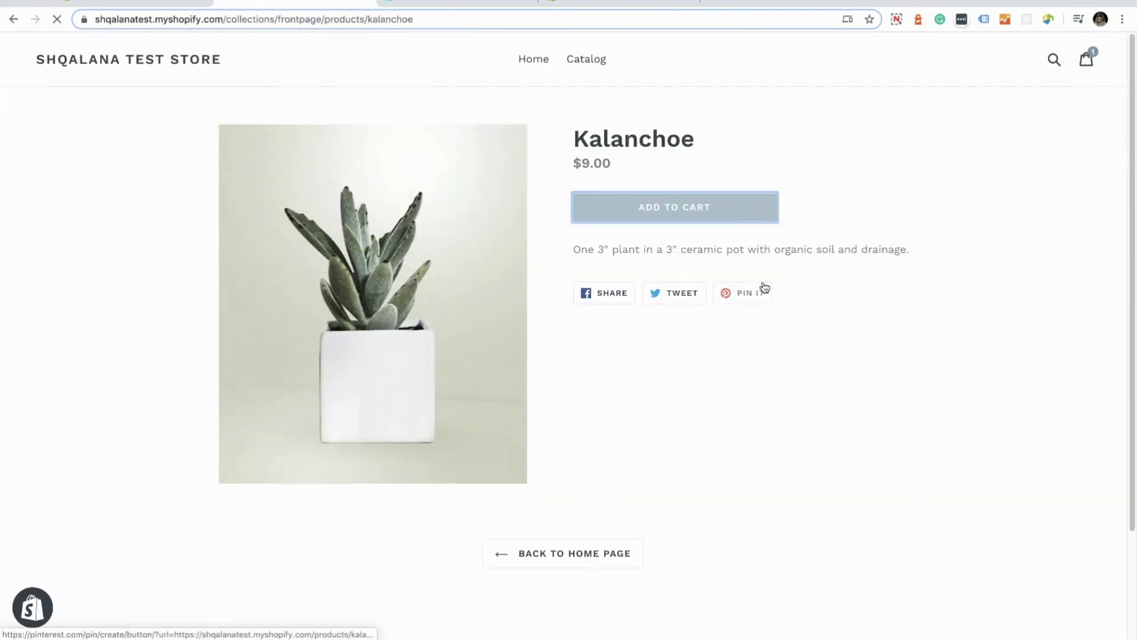
pyautogui.click(887, 557)
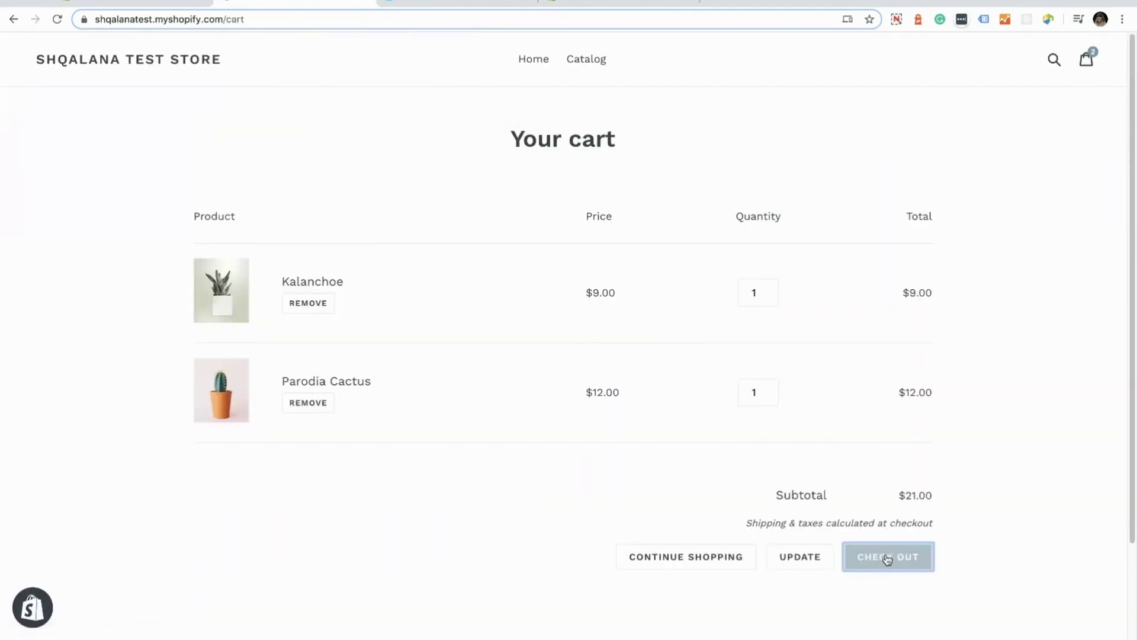